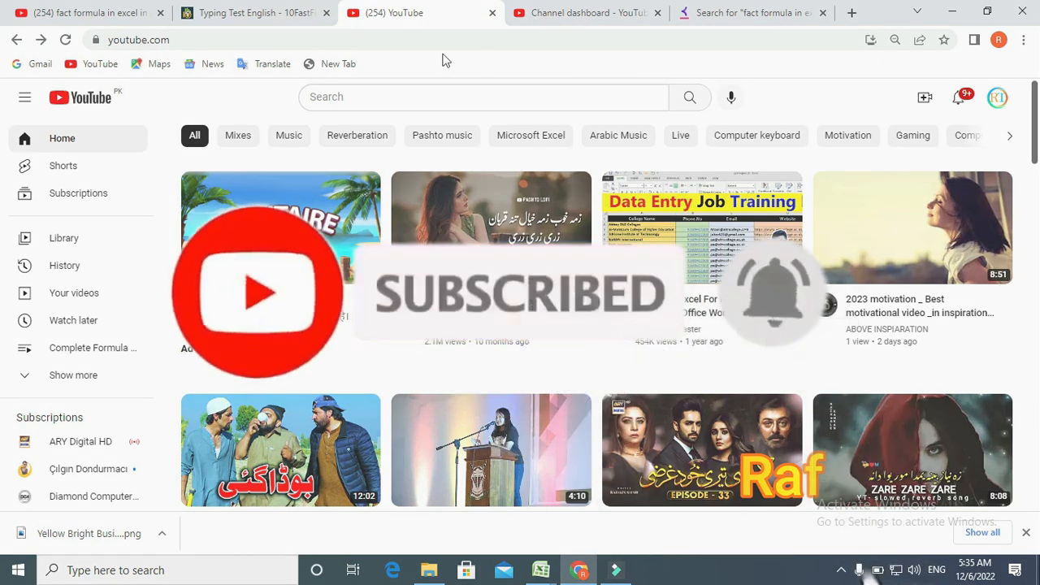
# Step: Open your own YouTube channel page and look over its home section and recent videos
pyautogui.click(997, 99)
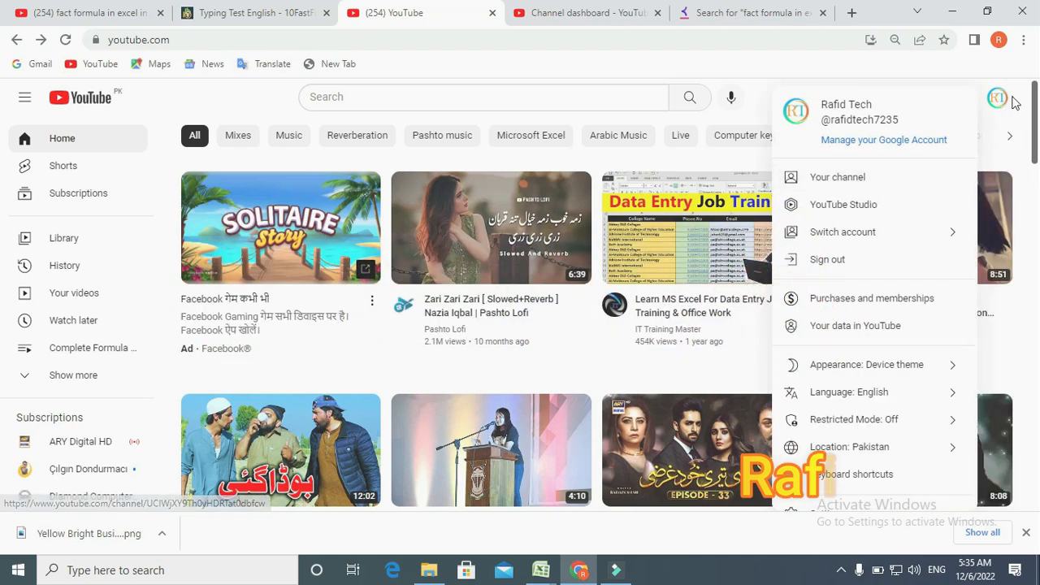
pyautogui.click(889, 178)
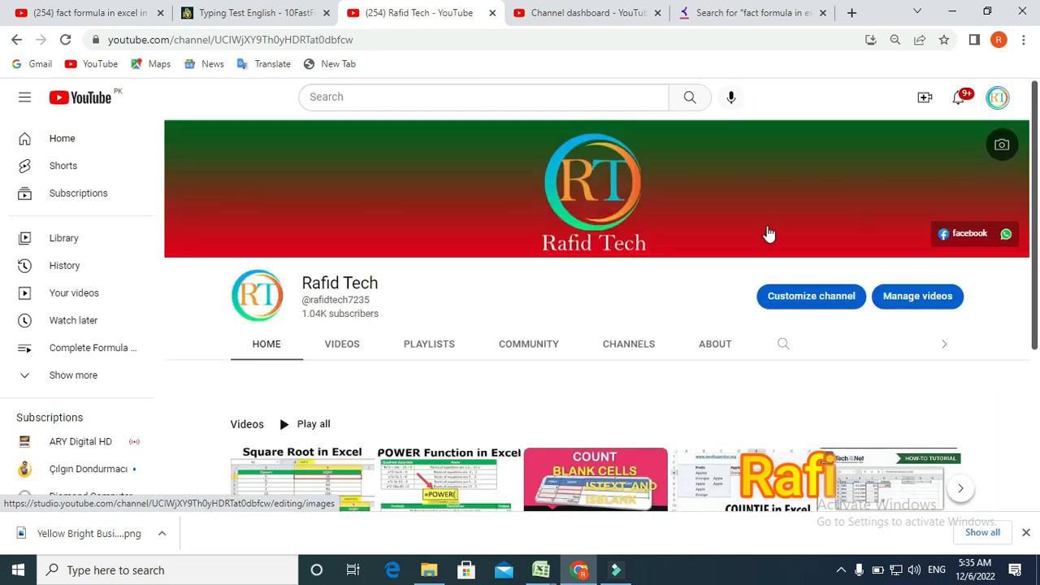
pyautogui.scroll(-2, 450, 274)
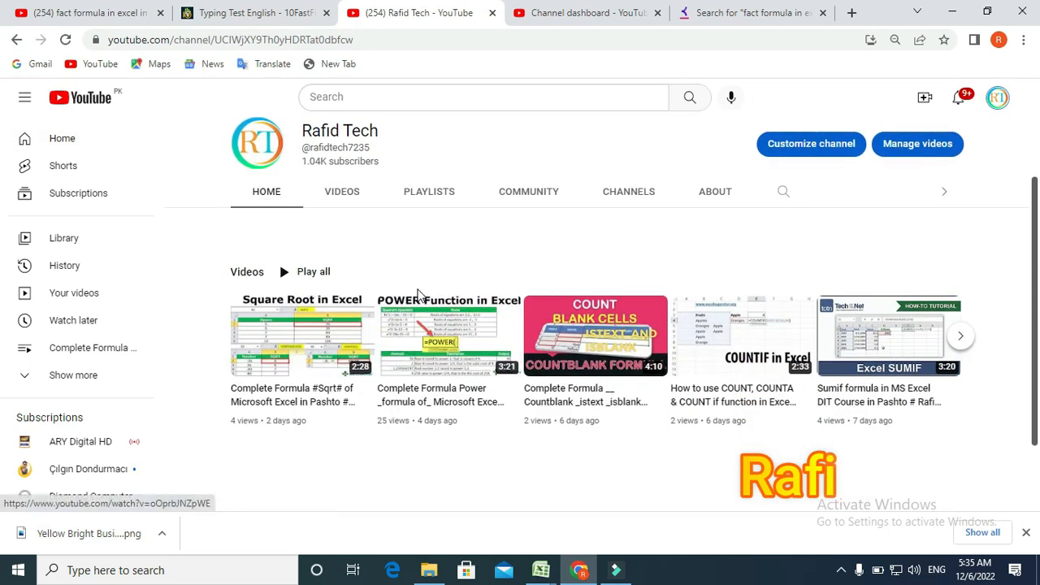
pyautogui.scroll(2, 417, 295)
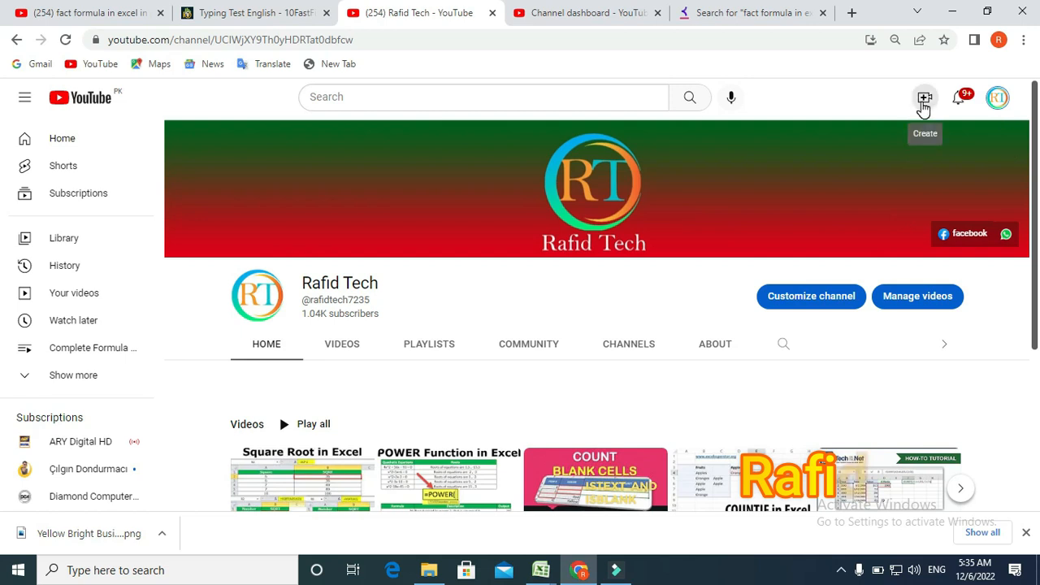
# Step: Start a video upload with the desktop file whose name begins "Complete Formula , fact formula of Microsoft Excel"
pyautogui.click(924, 104)
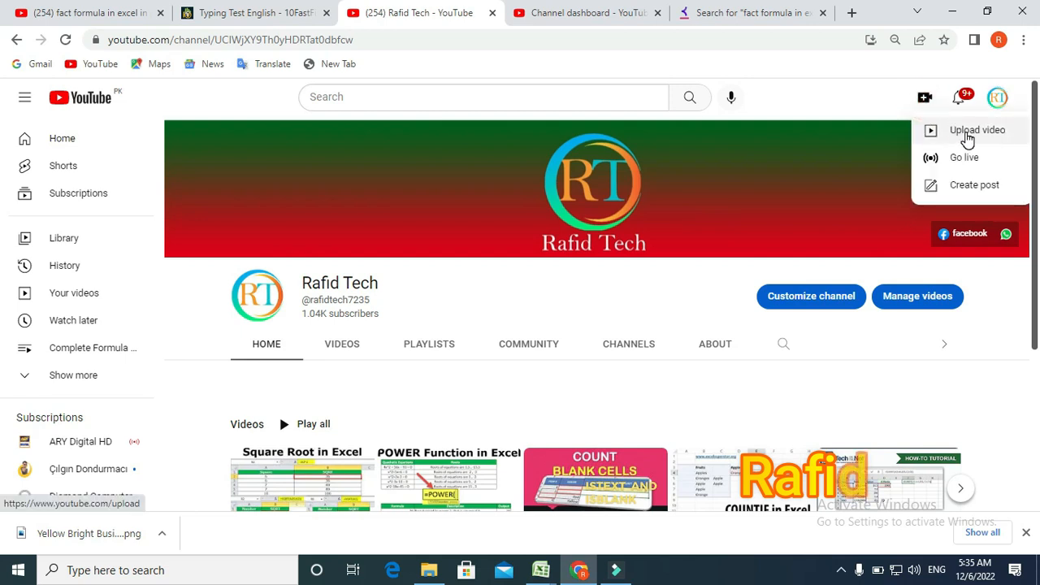
pyautogui.click(968, 134)
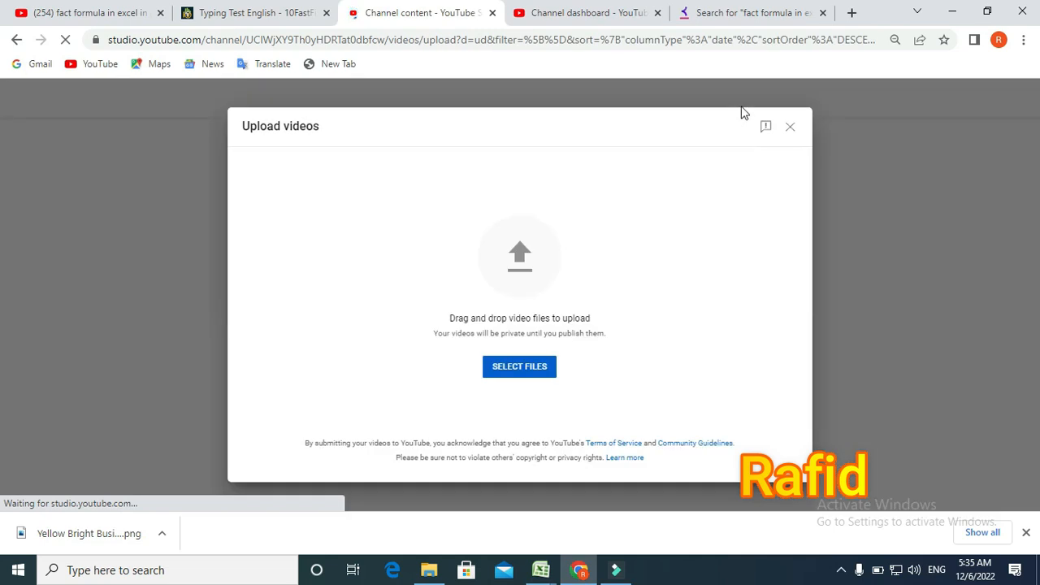
pyautogui.click(524, 371)
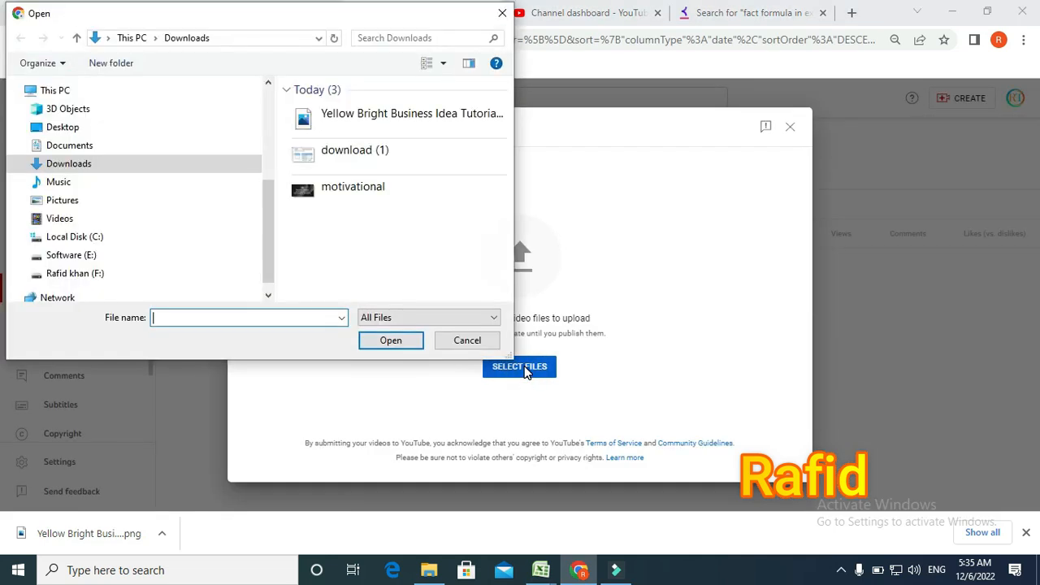
pyautogui.click(136, 133)
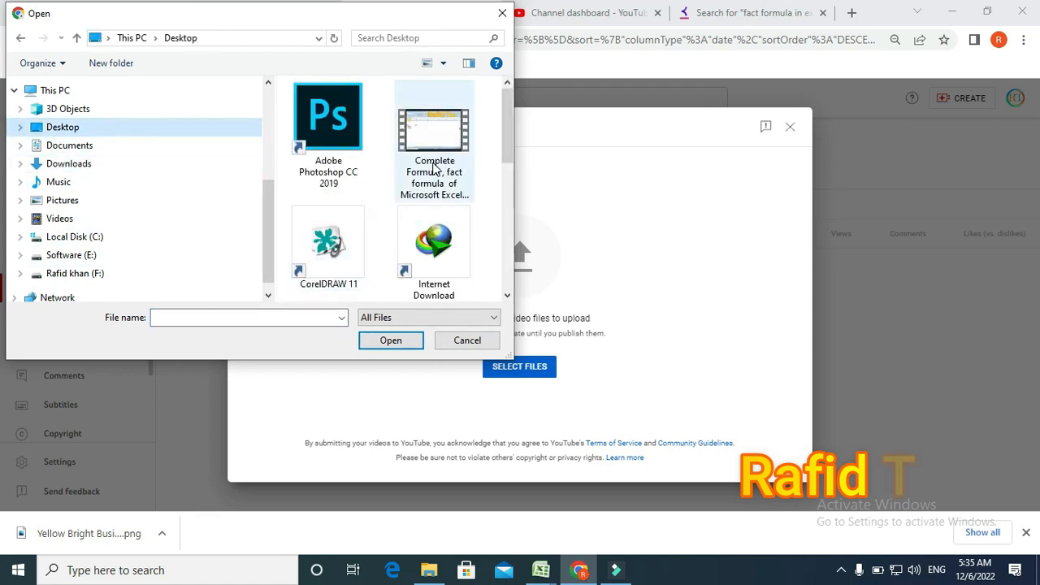
pyautogui.click(432, 167)
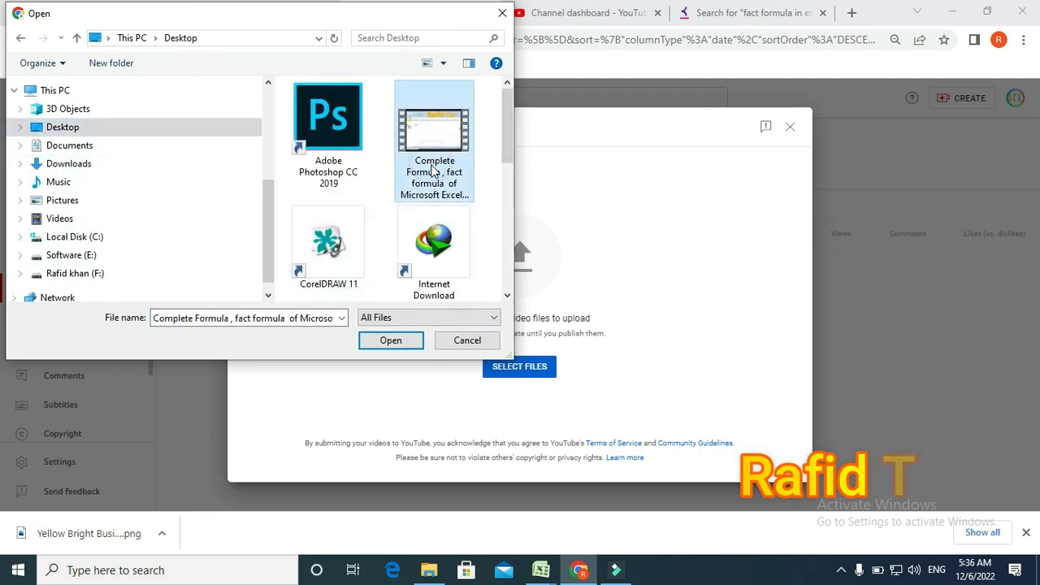
pyautogui.click(407, 343)
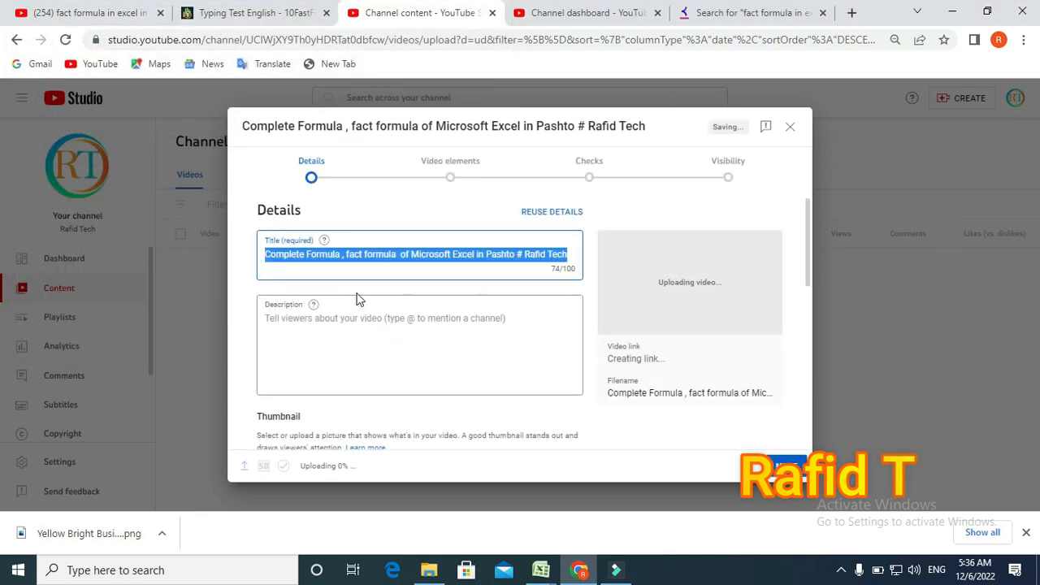
# Step: Insert an underscore before "of Microsoft Excel" in the video title
pyautogui.click(491, 355)
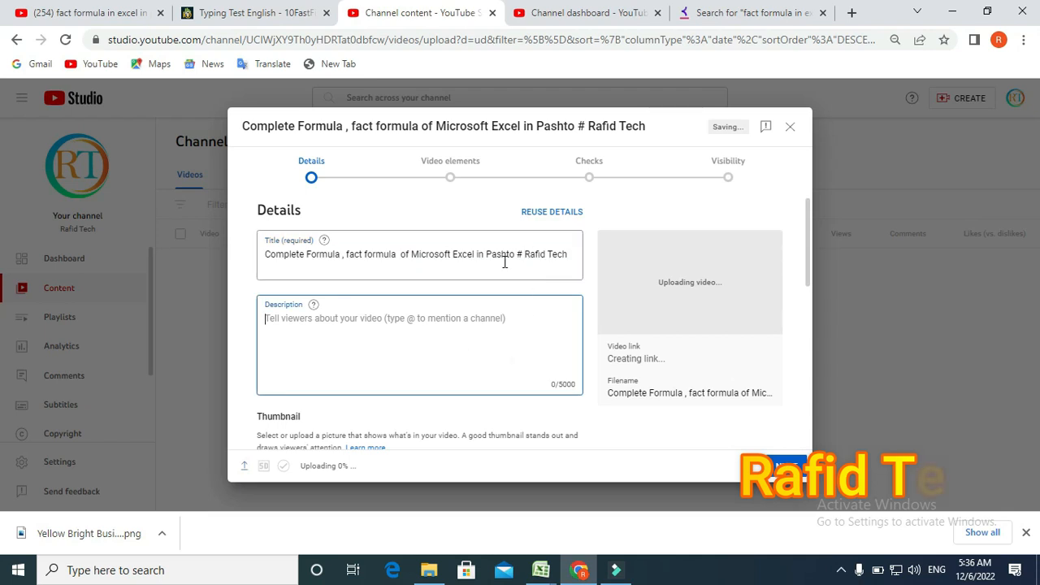
pyautogui.click(401, 253)
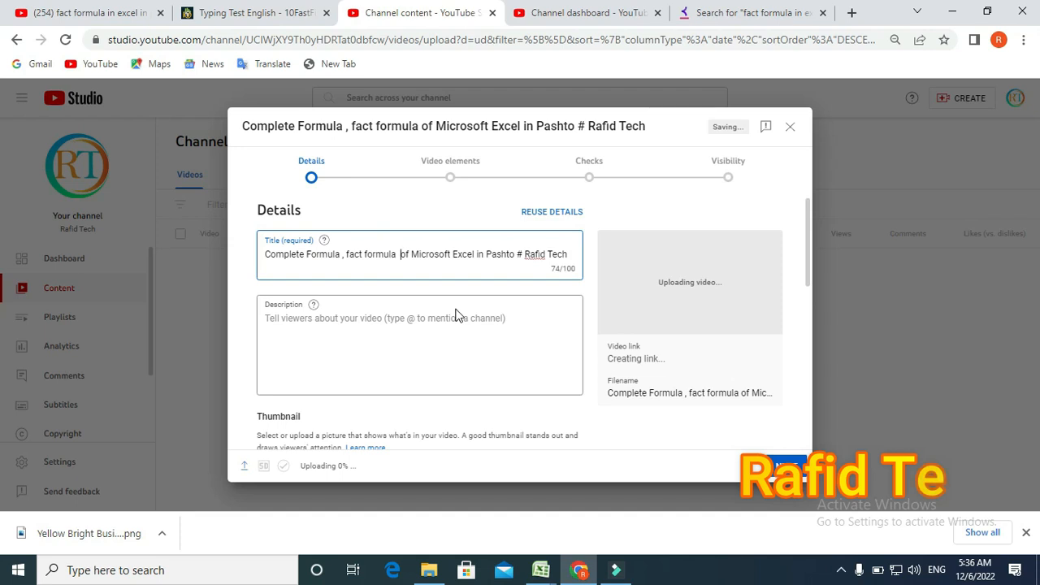
pyautogui.write('_')
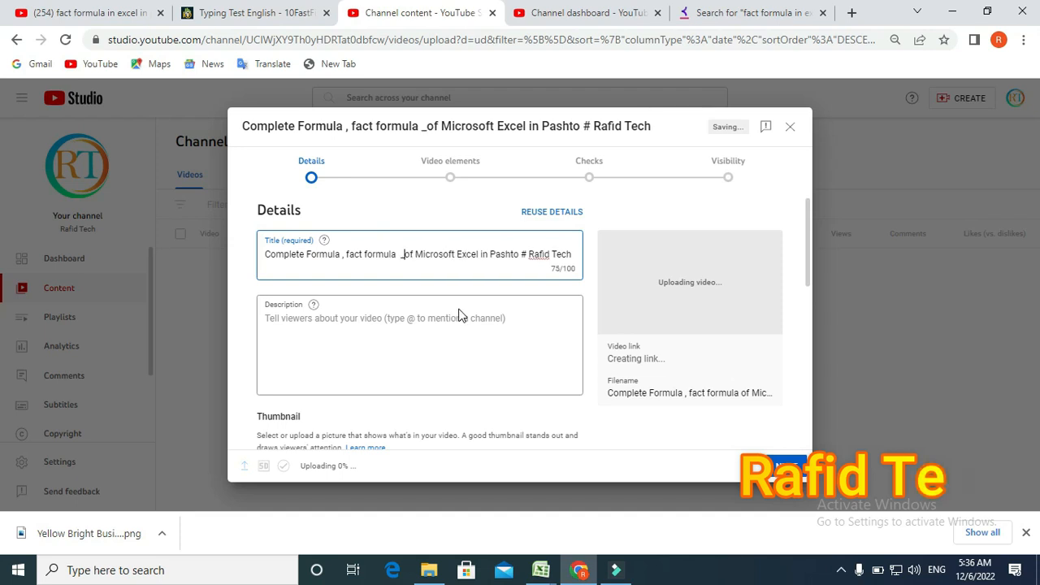
# Step: Copy the complete video title into the description and leave the cursor on a new line below it
pyautogui.click(370, 325)
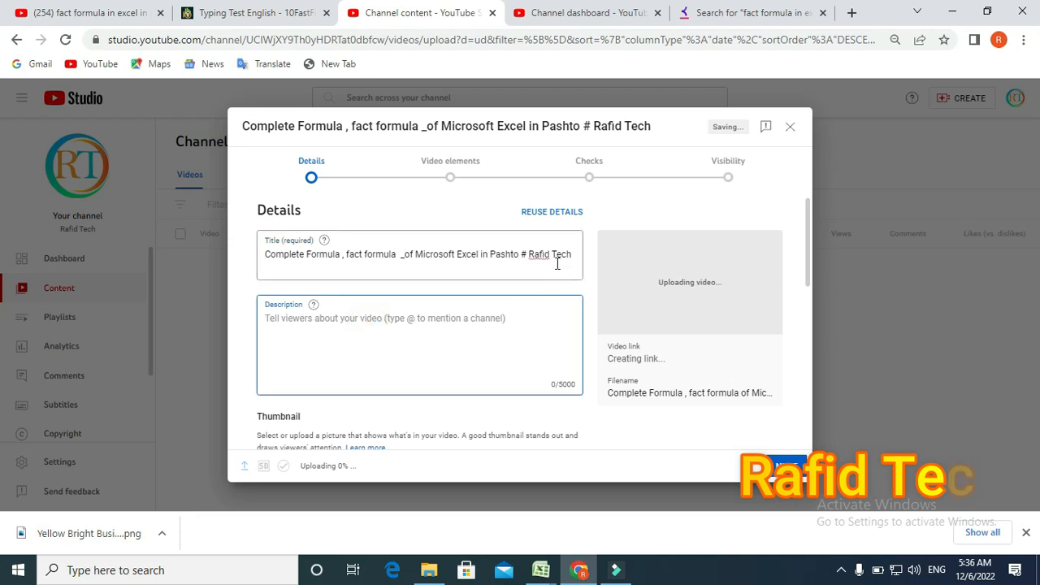
pyautogui.moveTo(264, 256); pyautogui.dragTo(577, 260)
pyautogui.hotkey('ctrl', 'c')
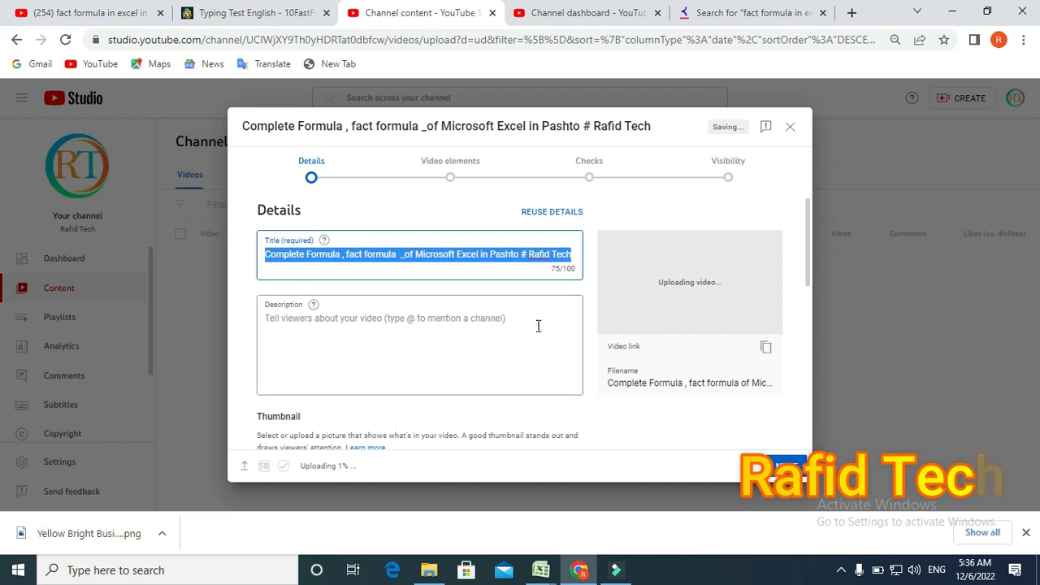
pyautogui.click(497, 322)
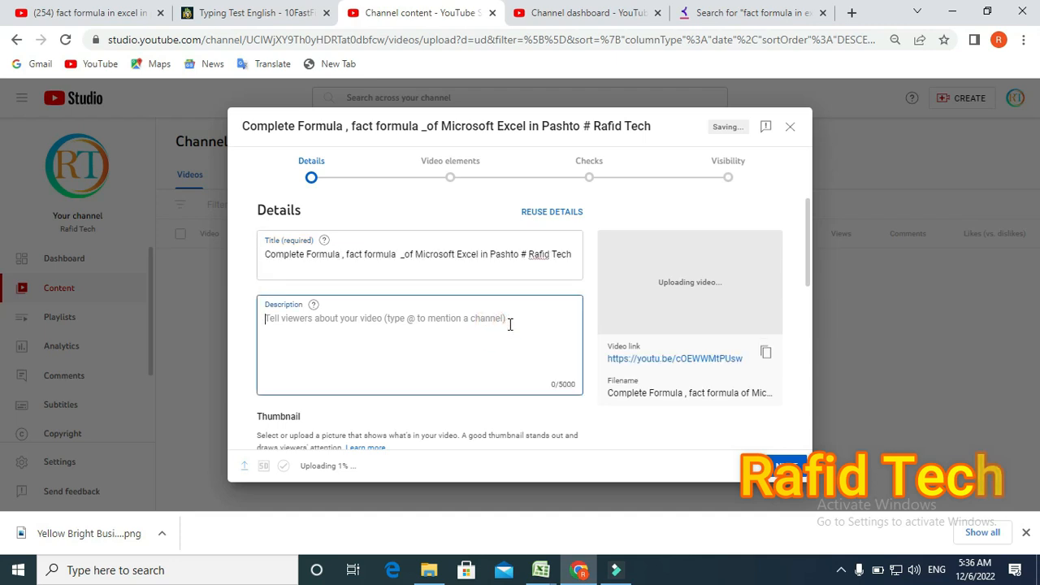
pyautogui.hotkey('ctrl', 'v')
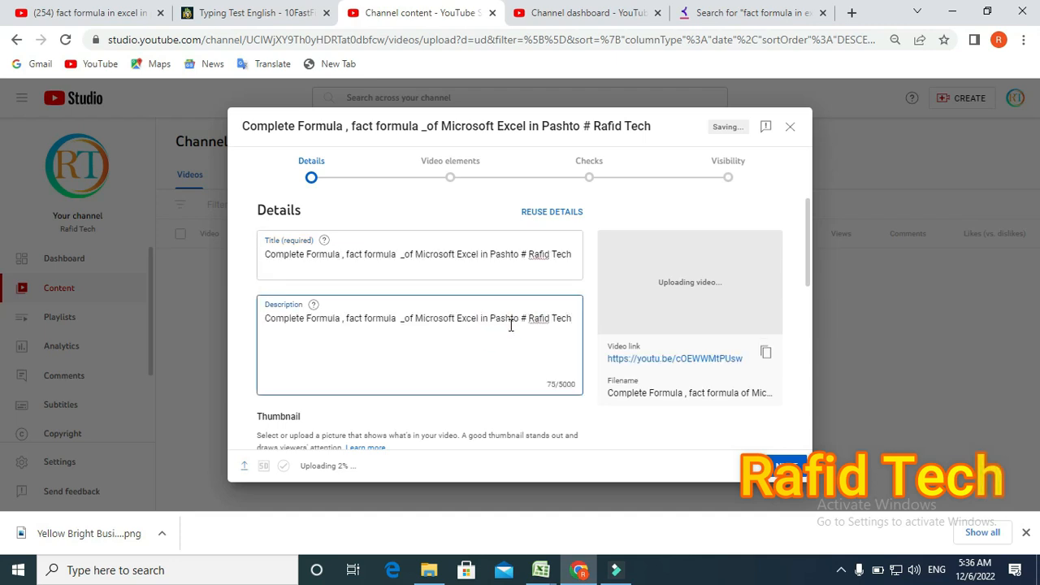
pyautogui.write('#')
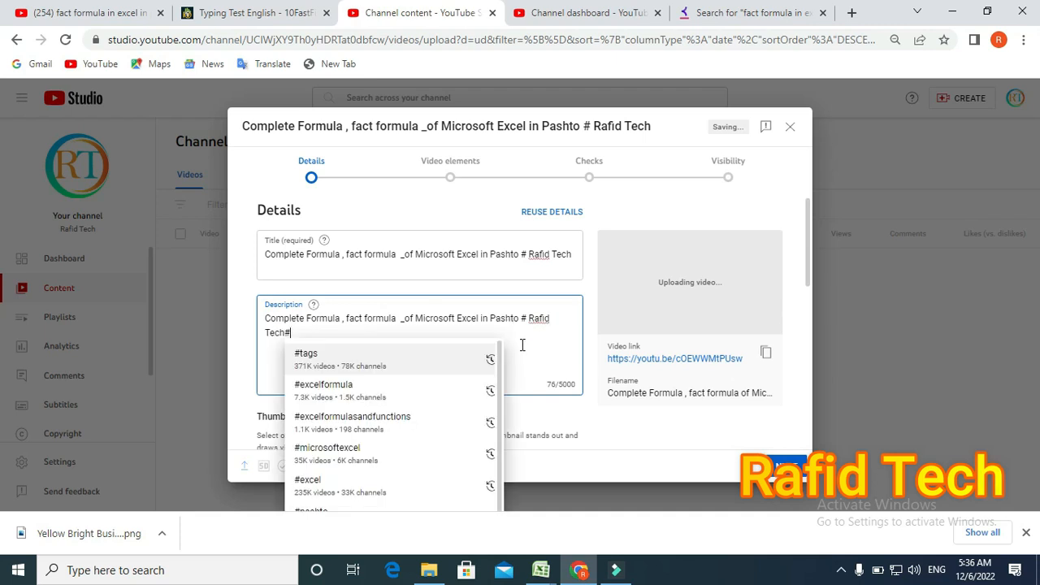
pyautogui.press('BackSpace')
# Step: Create a public playlist named with the copied title, "Complete Formula , fact formula _of Microsoft Excel in Pashto # Rafid Tech", and assign the video to it
pyautogui.scroll(-2, 329, 374)
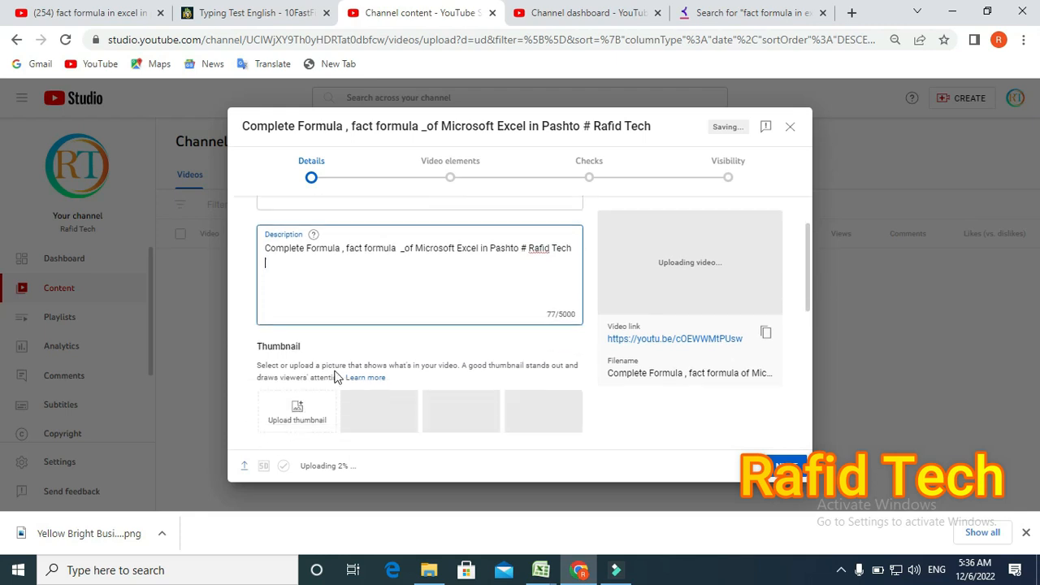
pyautogui.scroll(-1, 315, 375)
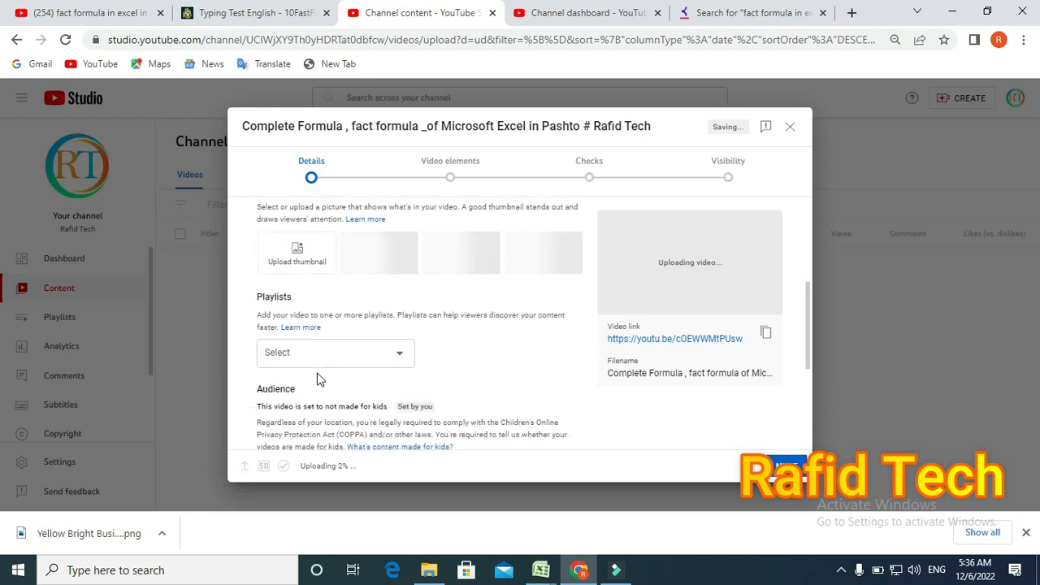
pyautogui.click(403, 354)
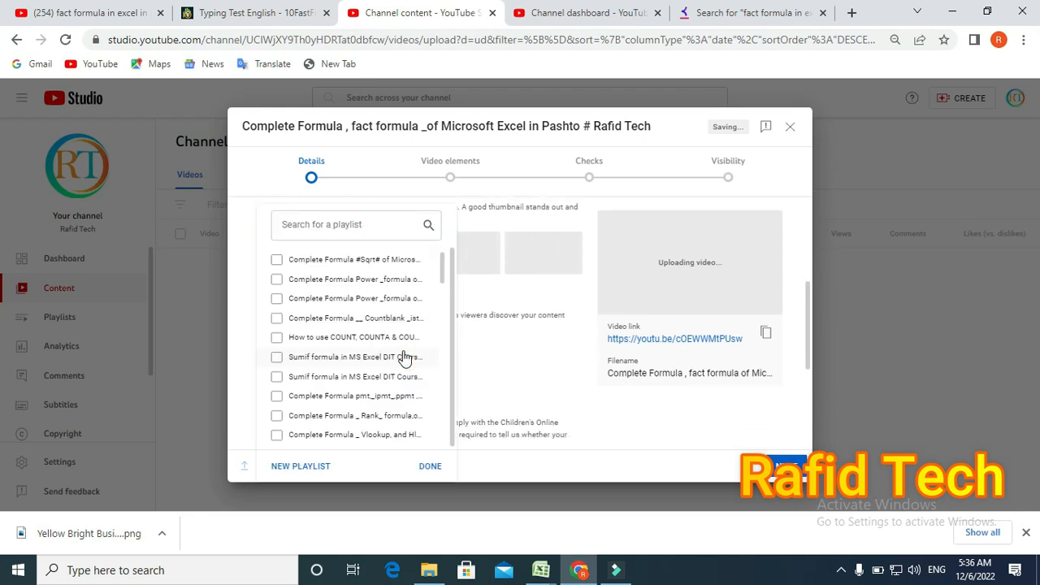
pyautogui.click(294, 468)
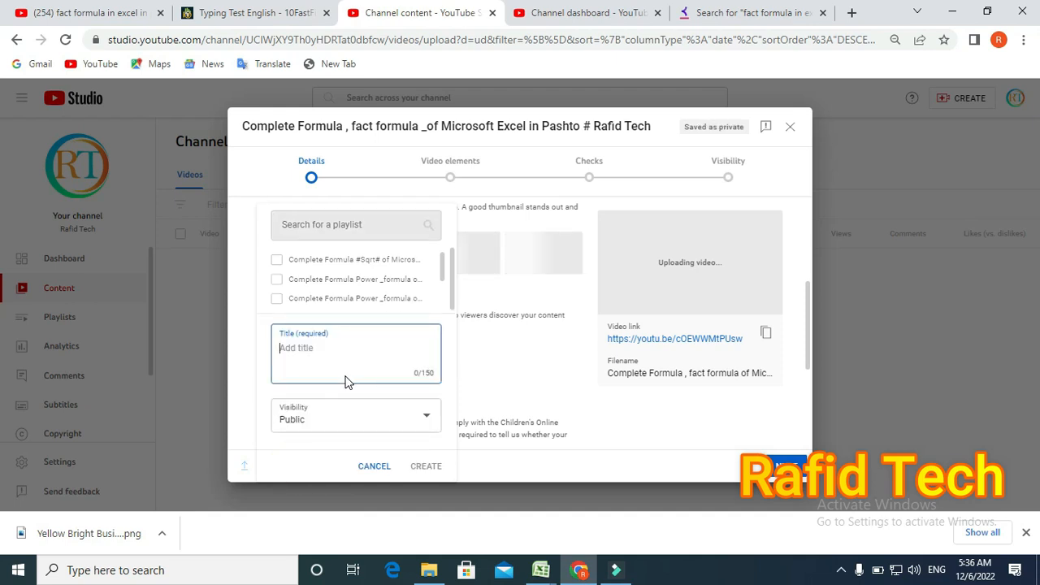
pyautogui.hotkey('ctrl', 'v')
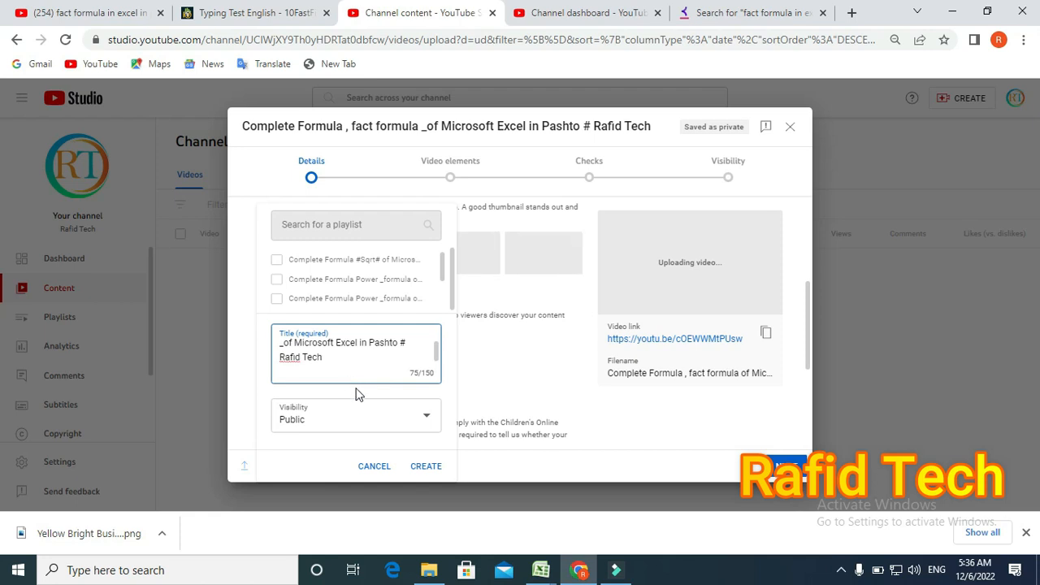
pyautogui.click(431, 466)
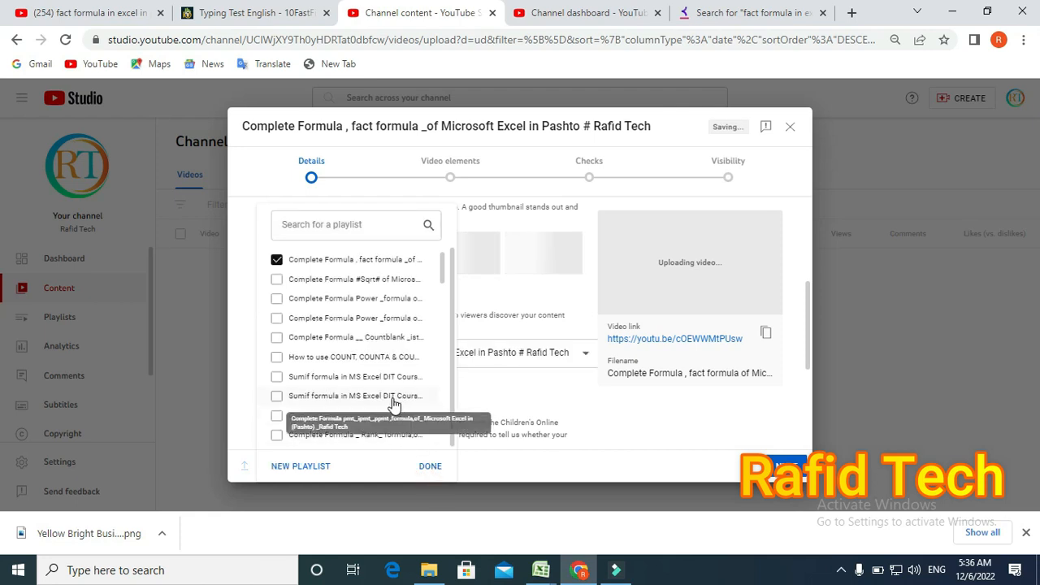
pyautogui.click(426, 466)
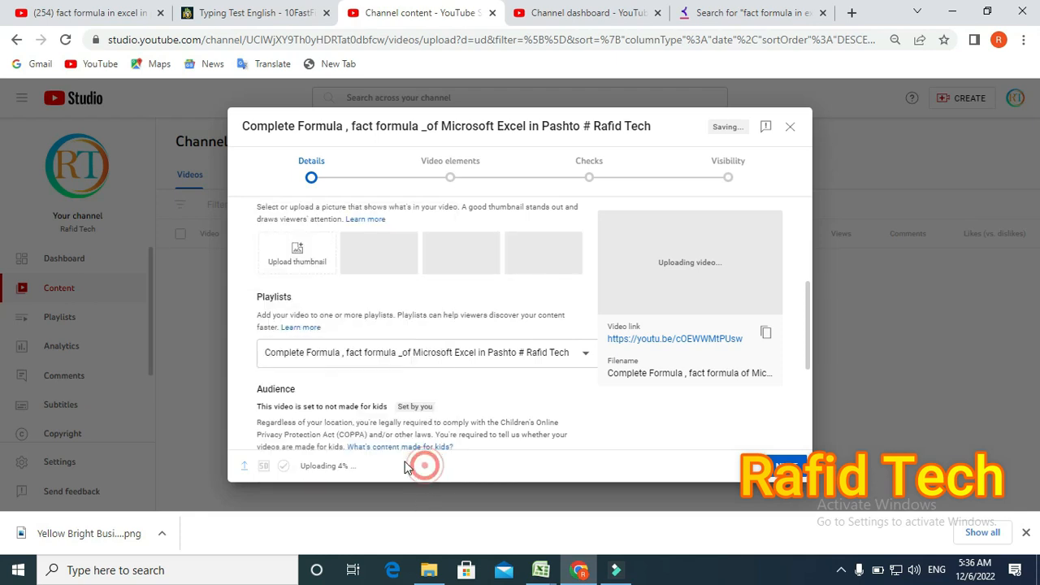
# Step: From the "fact formula in excel in pashto" search results, open Rafid Tech's IF formula video, pause it and go to its description
pyautogui.scroll(3, 376, 328)
pyautogui.click(377, 329)
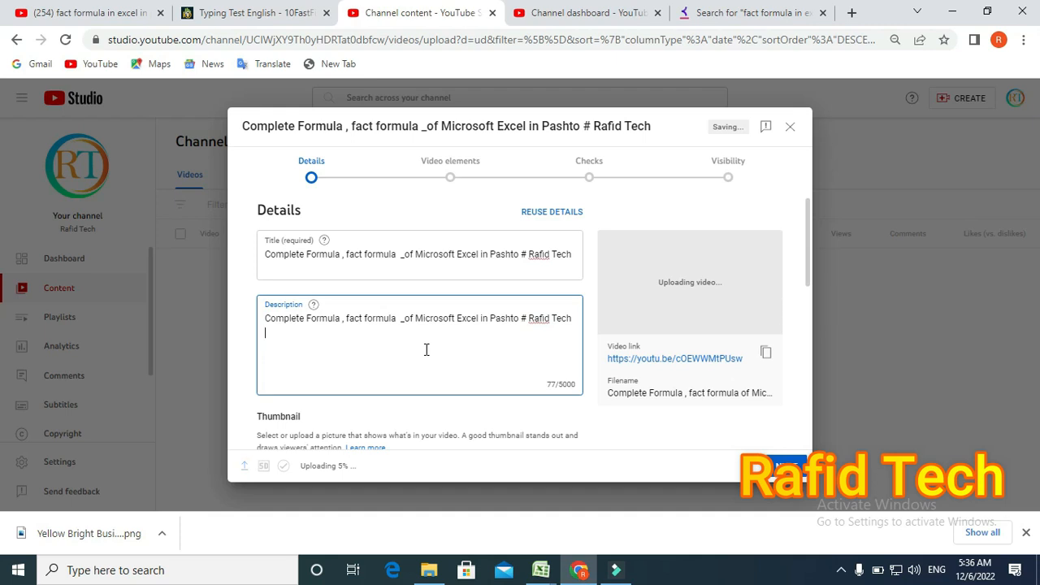
pyautogui.click(130, 12)
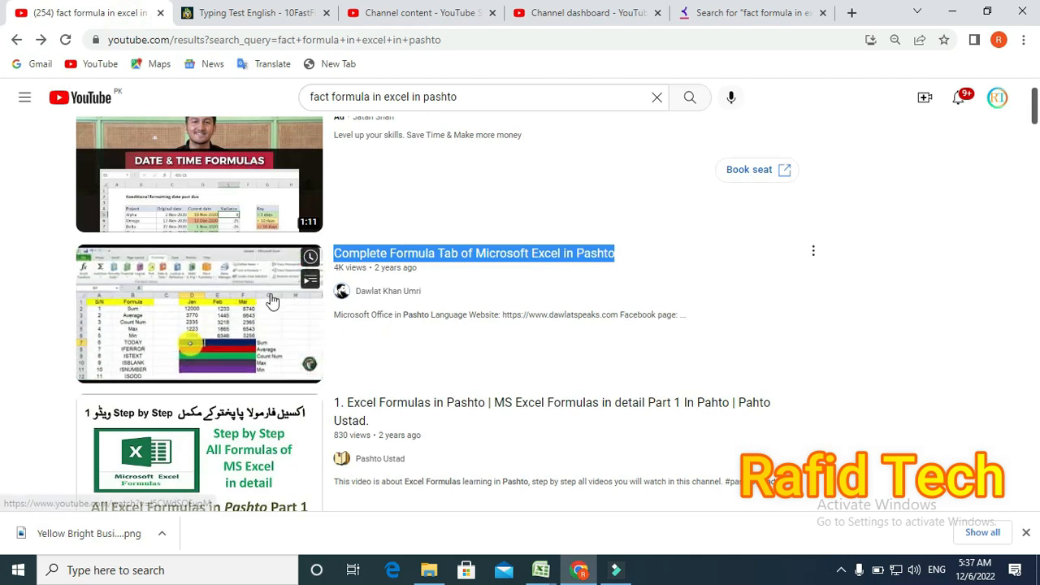
pyautogui.scroll(-5, 431, 348)
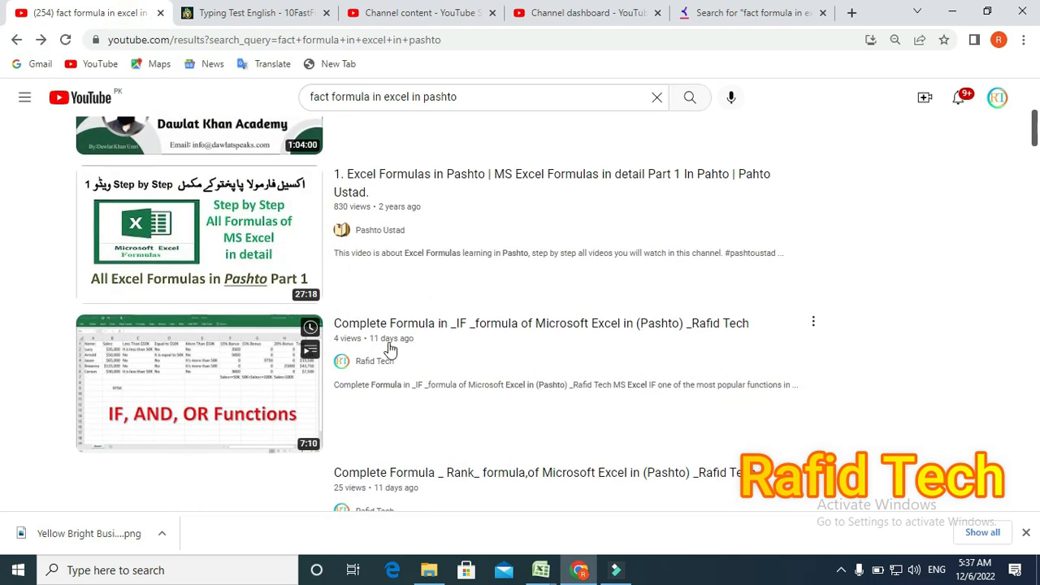
pyautogui.click(288, 232)
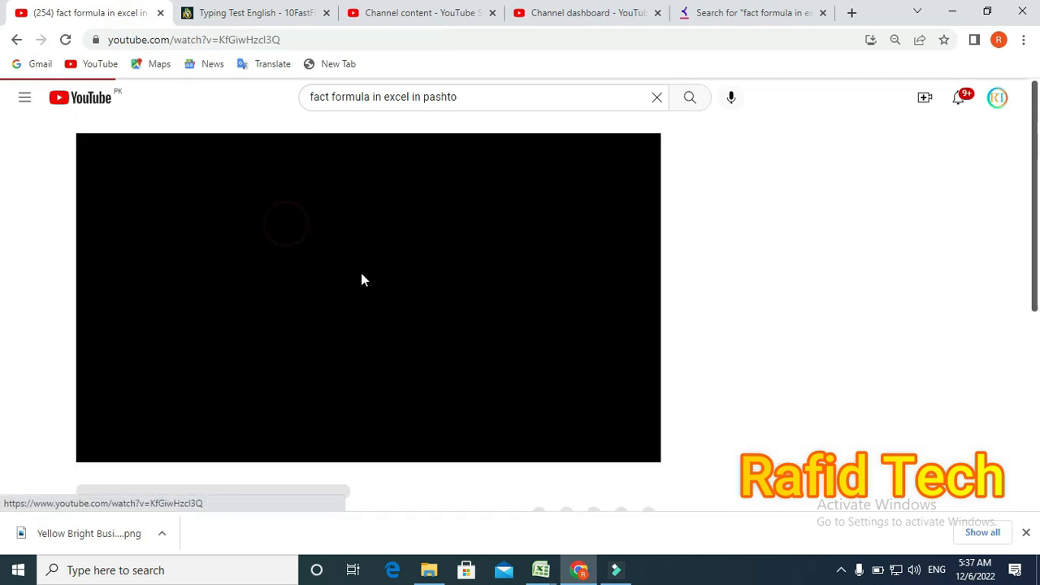
pyautogui.scroll(-3, 264, 243)
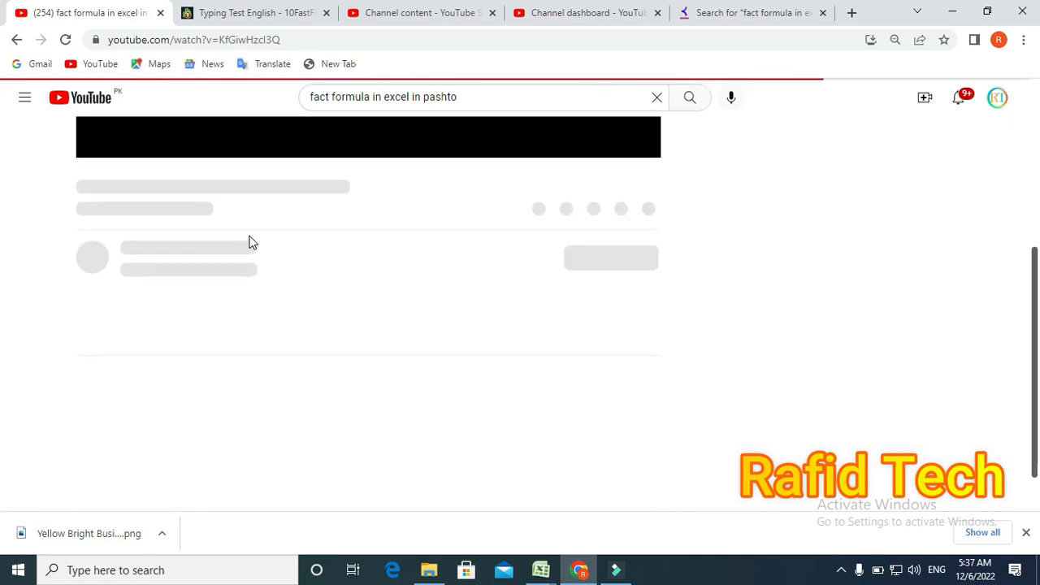
pyautogui.scroll(1, 249, 240)
pyautogui.scroll(3, 250, 240)
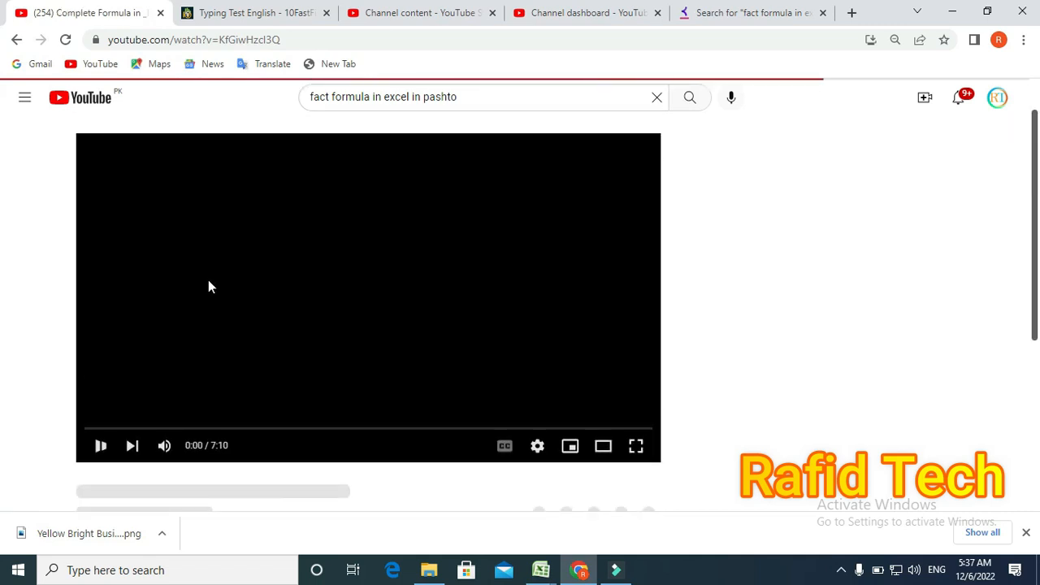
pyautogui.scroll(-2, 207, 280)
pyautogui.click(101, 326)
pyautogui.scroll(-1, 227, 337)
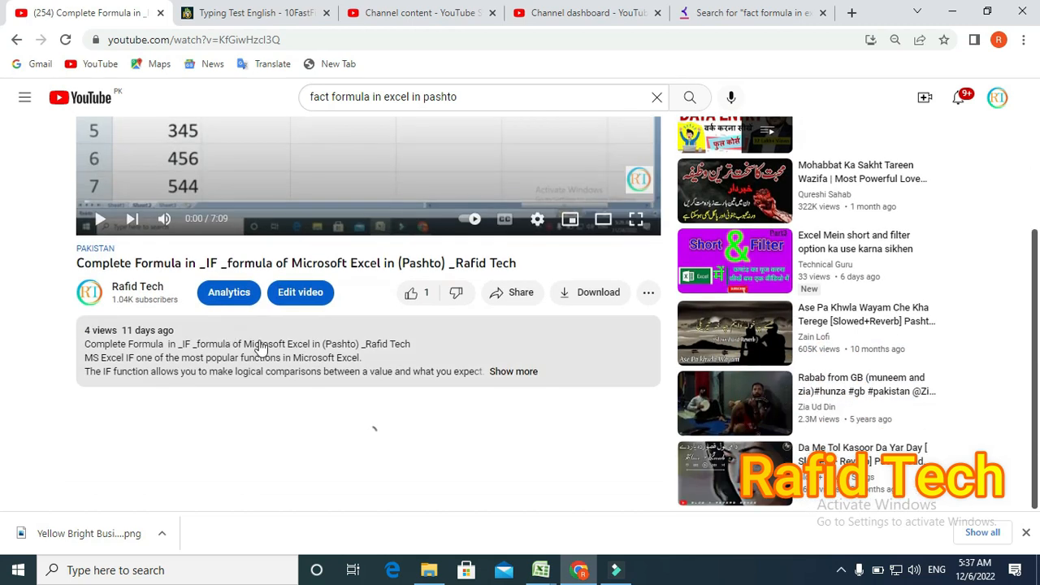
# Step: Expand the IF formula video's description, copy all of its text including hashtags and video links, and return to the upload details
pyautogui.click(514, 372)
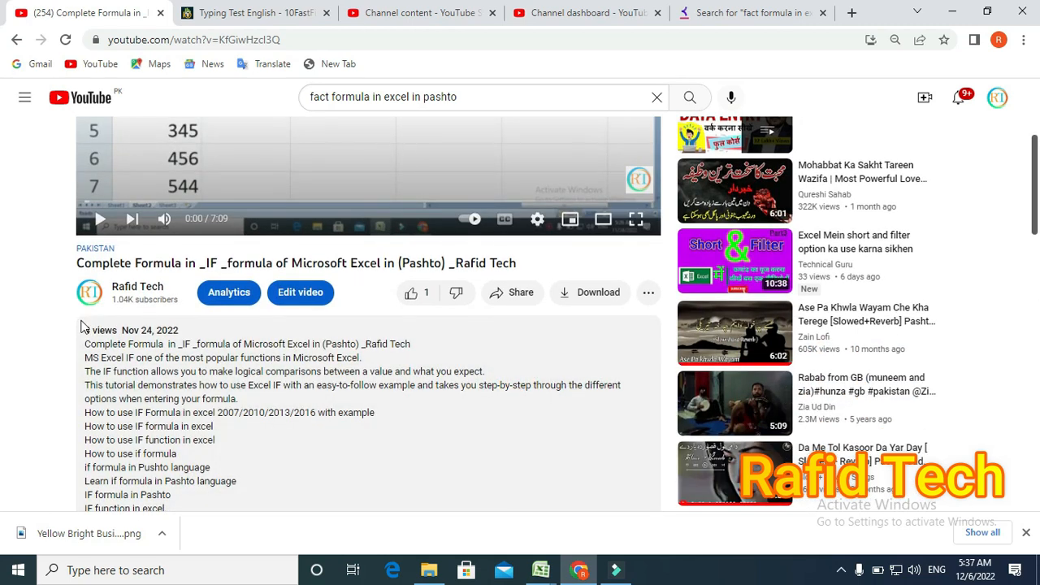
pyautogui.click(83, 345)
pyautogui.moveTo(84, 345); pyautogui.dragTo(319, 383)
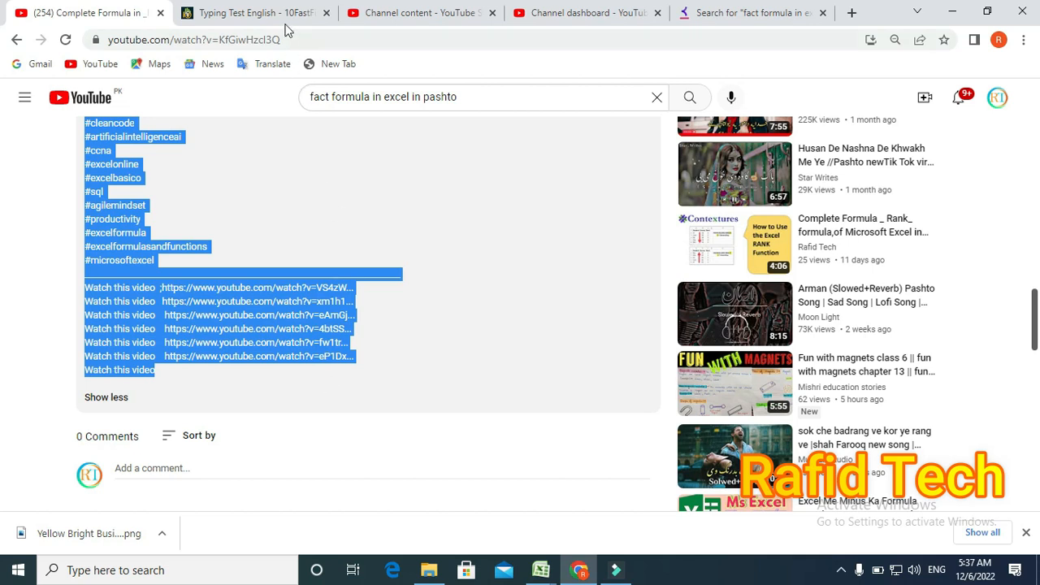
pyautogui.click(426, 18)
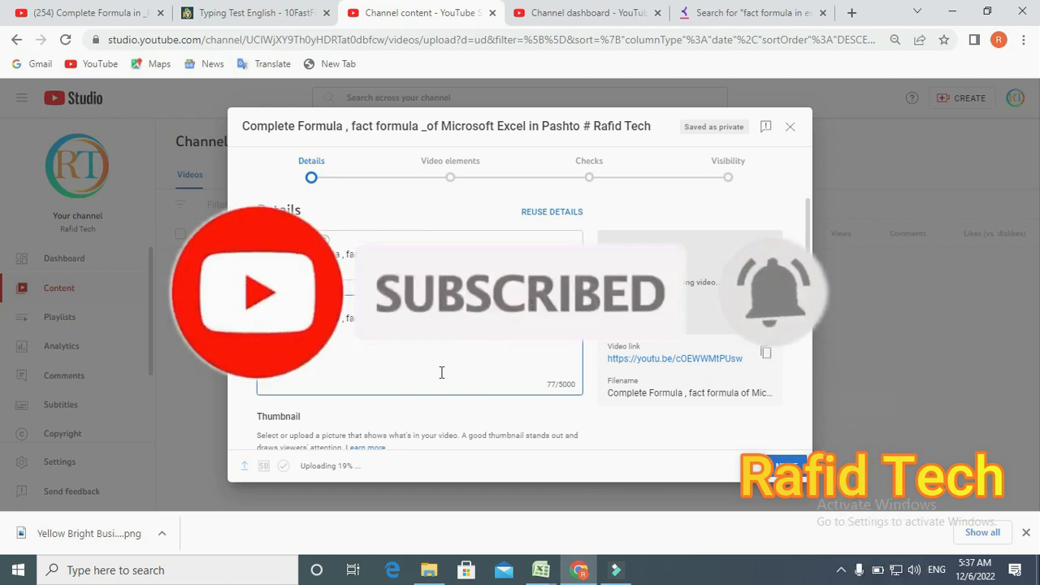
# Step: Paste the copied IF formula video description below the title line in the description and look through the pasted text
pyautogui.hotkey('ctrl', 'v')
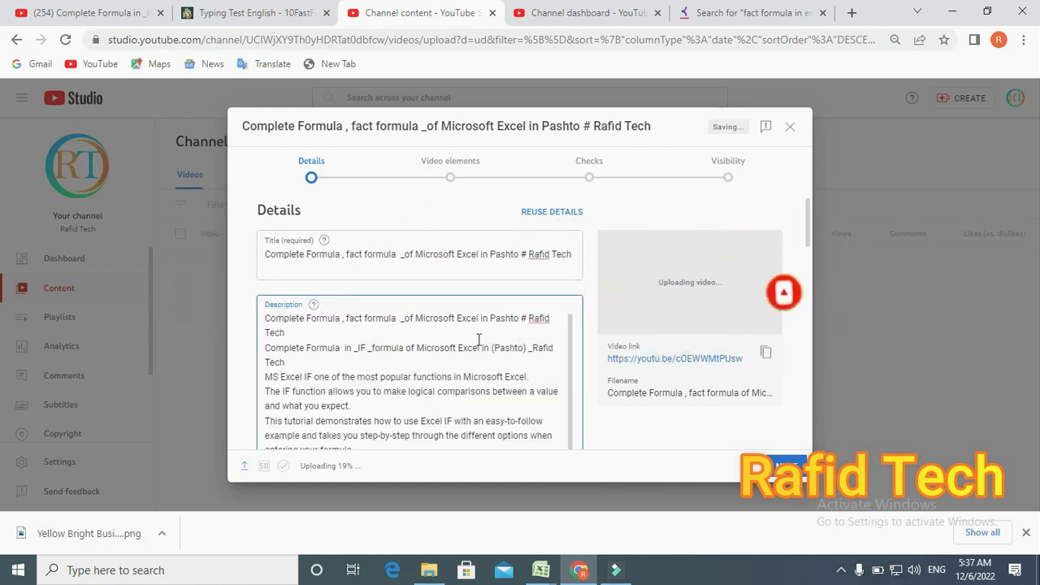
pyautogui.scroll(-5, 479, 339)
pyautogui.scroll(-3, 479, 341)
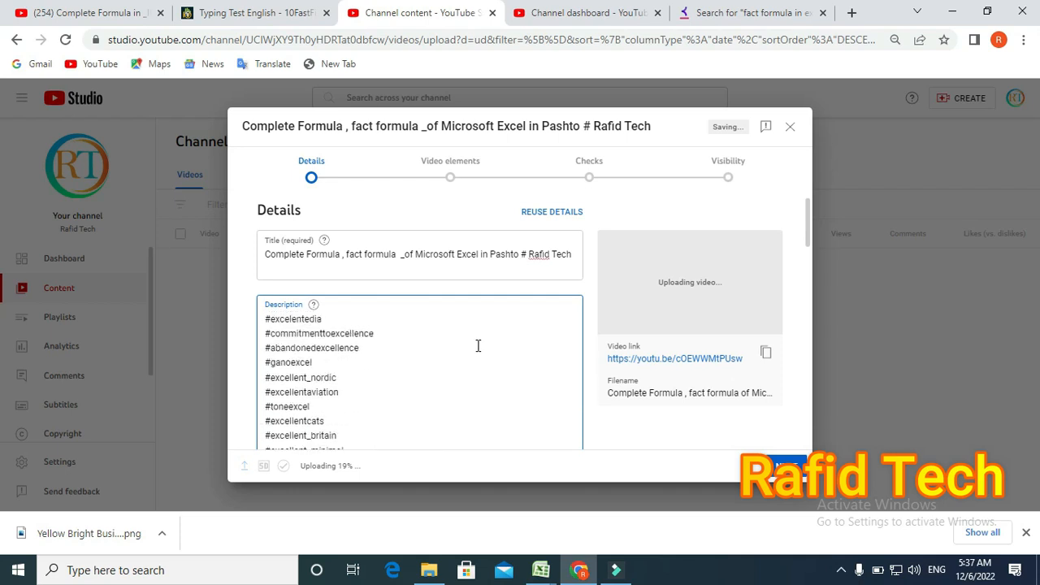
pyautogui.scroll(-10, 474, 358)
pyautogui.scroll(8, 470, 364)
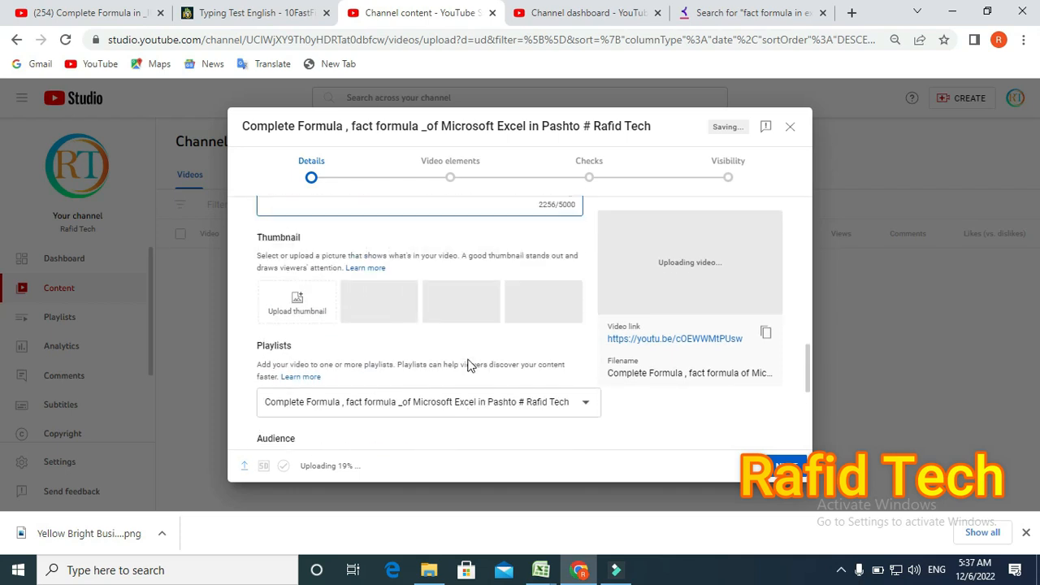
pyautogui.scroll(8, 469, 365)
pyautogui.scroll(10, 423, 331)
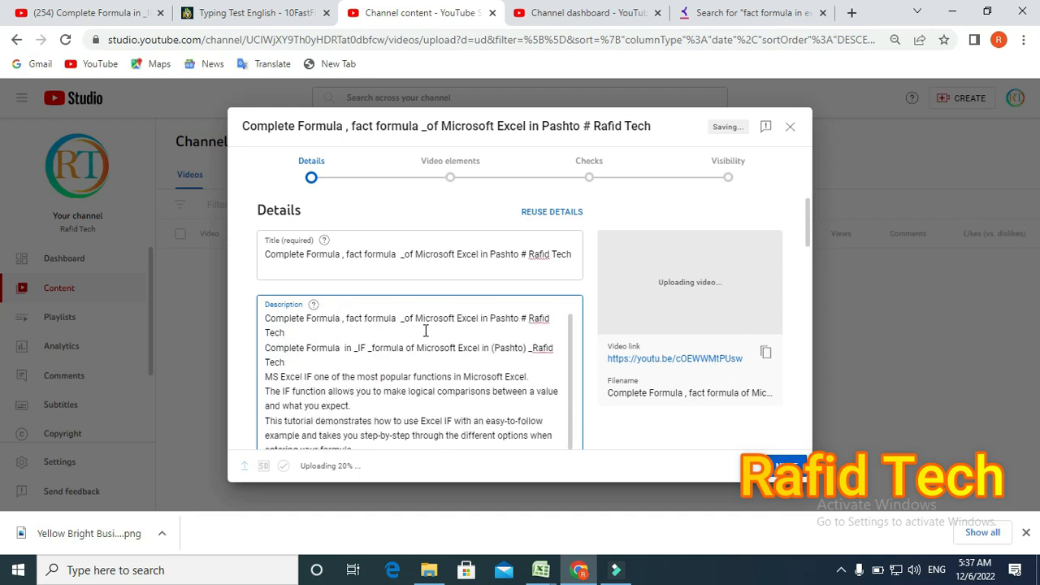
# Step: Insert the line "fact is the excel formula in pashto" directly below the video title in the description
pyautogui.click(316, 334)
pyautogui.press('Return')
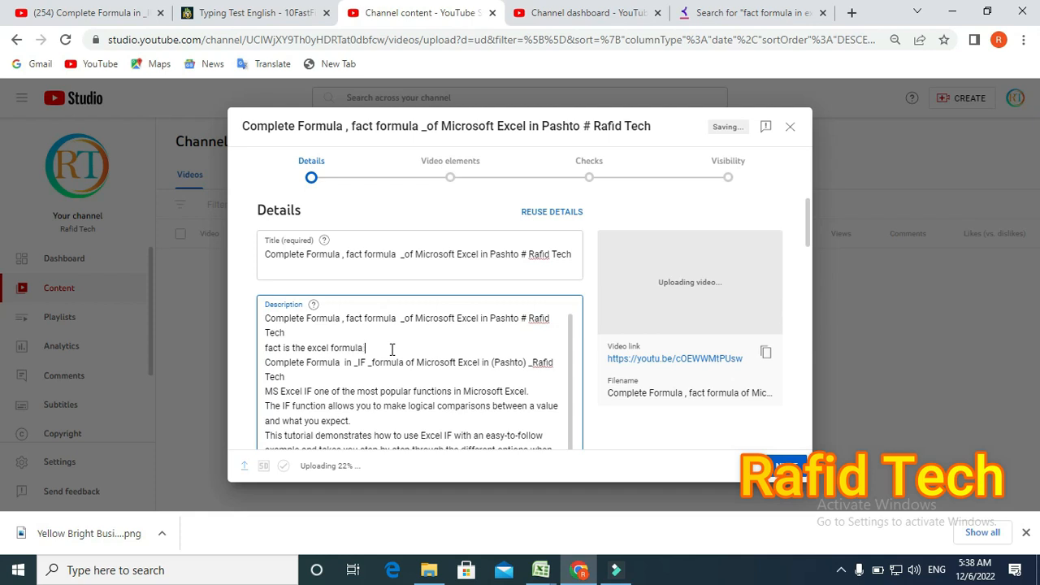
pyautogui.write('ashto')
pyautogui.press('Return')
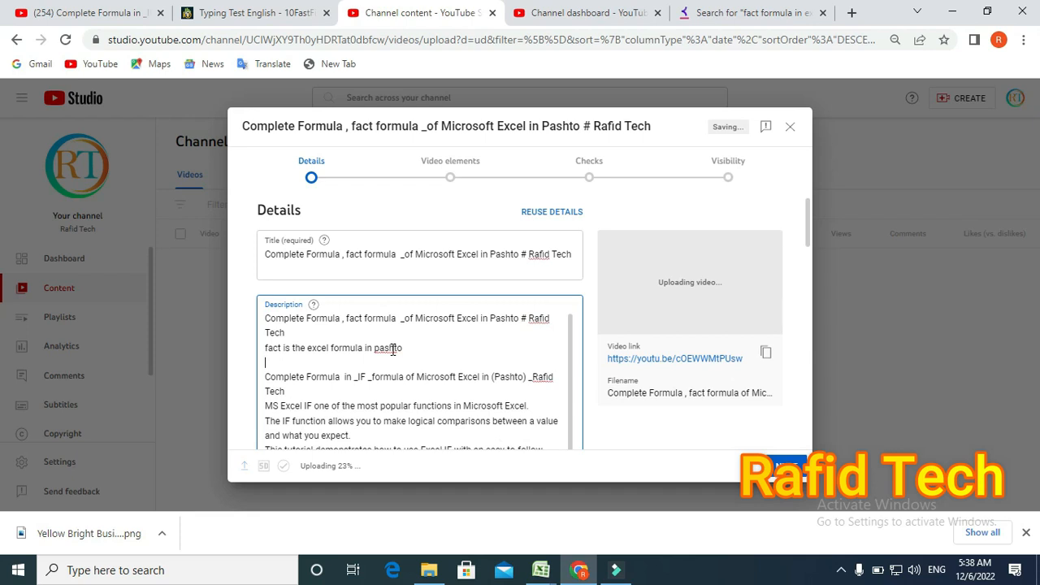
# Step: Add the hashtags #tags, #excelformula and #excelformulasandfunctions on separate lines below the new description sentence
pyautogui.write('#t')
pyautogui.press('Return')
pyautogui.press('Return')
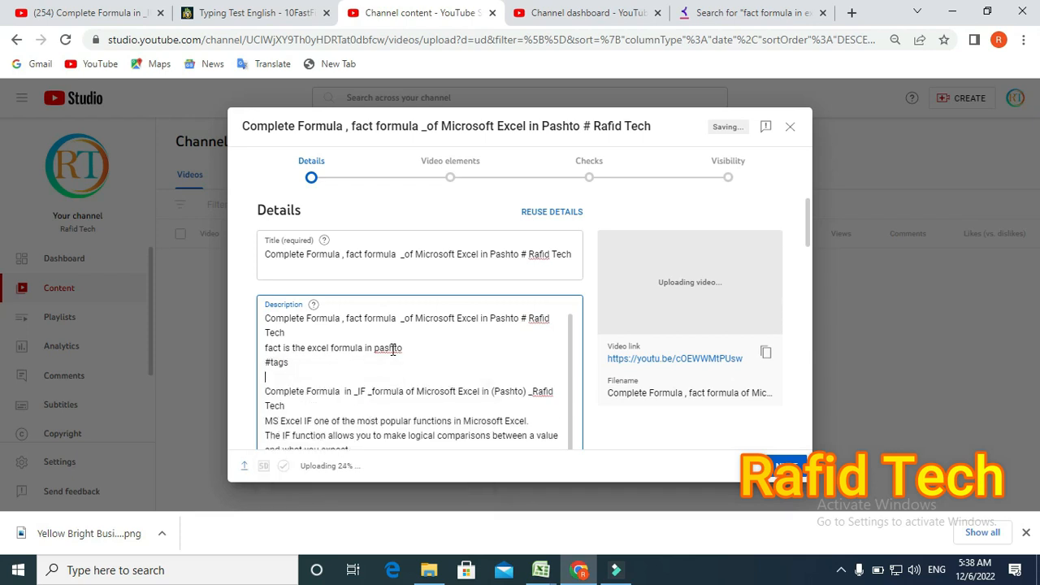
pyautogui.write('#')
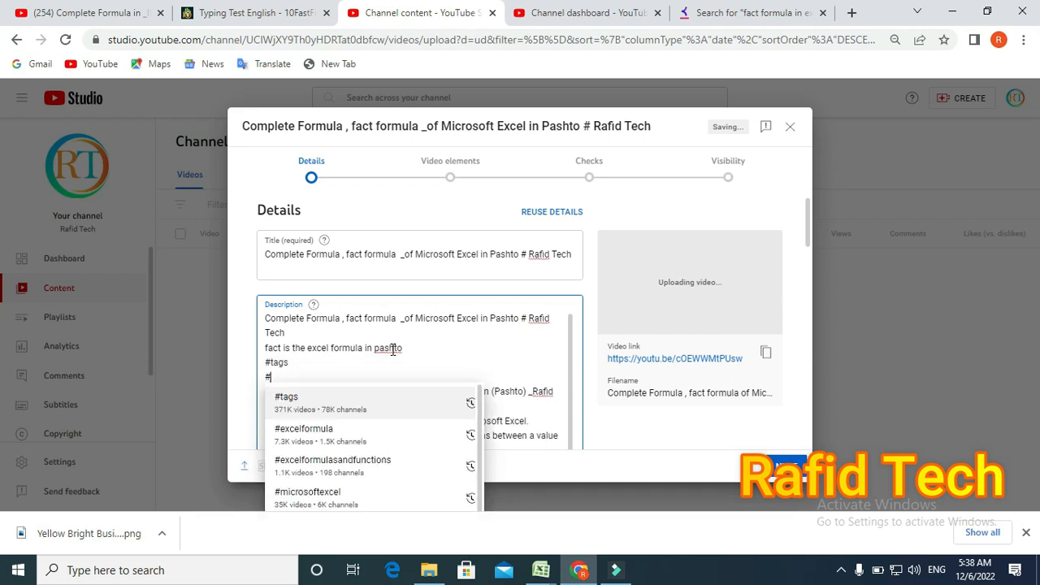
pyautogui.click(350, 429)
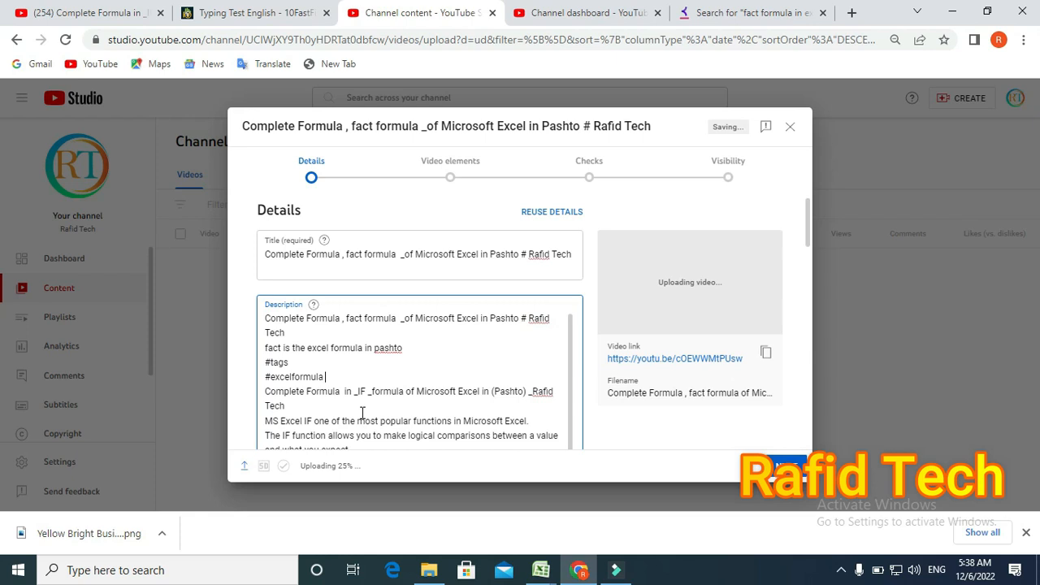
pyautogui.press('Return')
pyautogui.write('#')
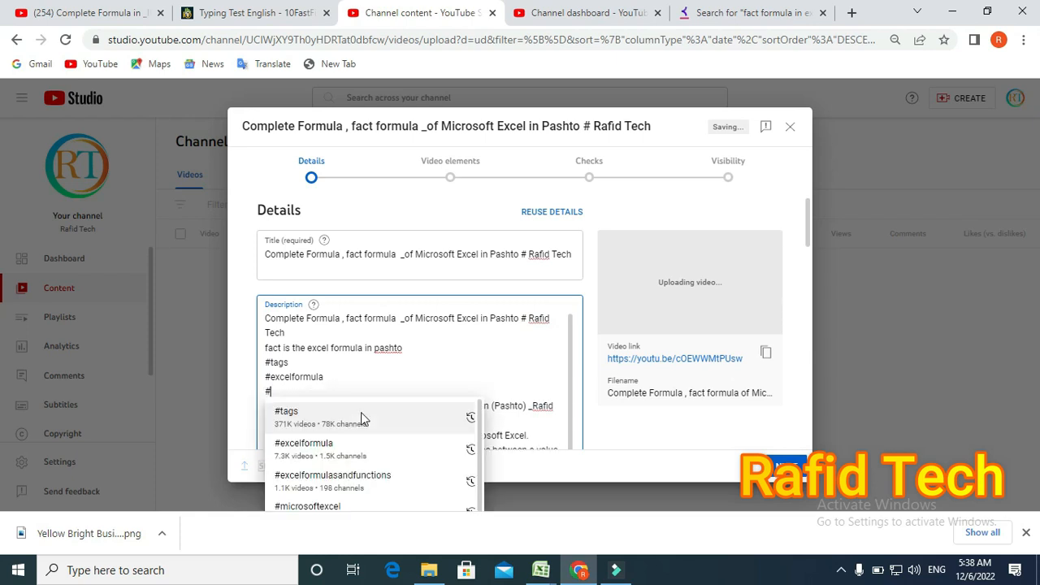
pyautogui.click(352, 473)
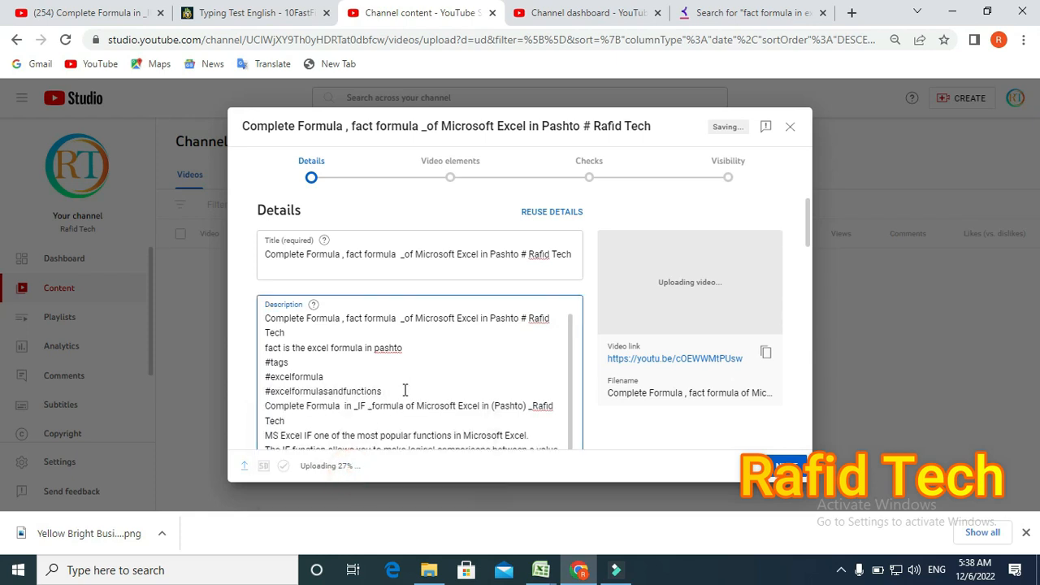
# Step: Add the hashtag #pastoformulainexcel after #excelformulasandfunctions, and #pashtoformula and #formulainpashto on separate lines below it
pyautogui.write('#')
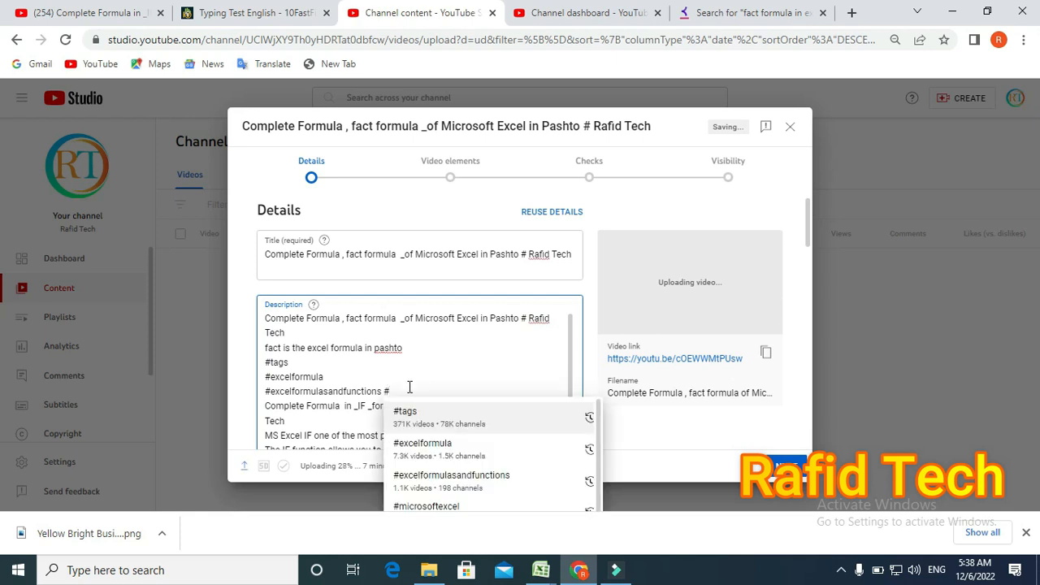
pyautogui.write('pas')
pyautogui.press('BackSpace')
pyautogui.write('astoform')
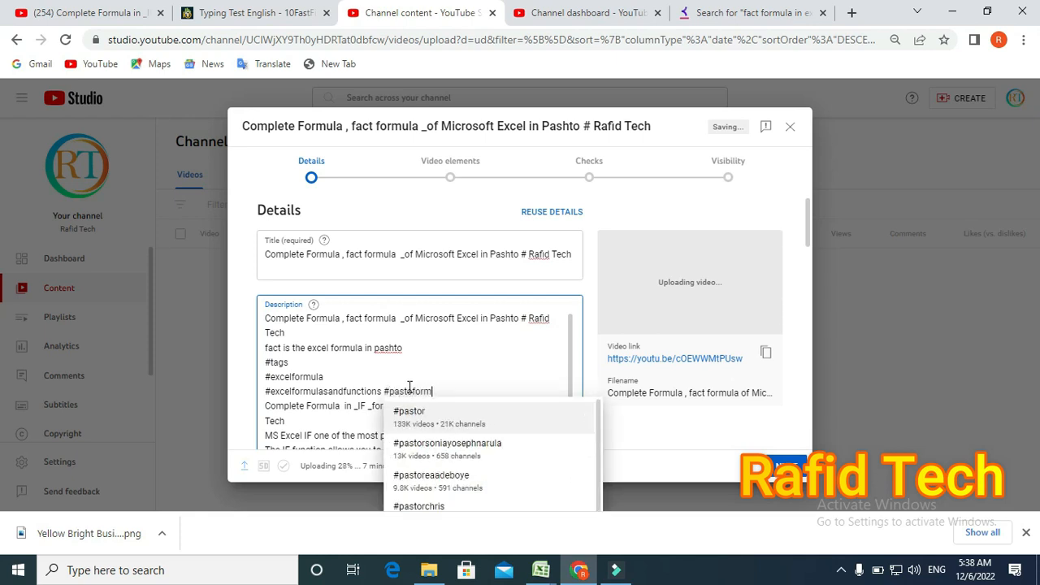
pyautogui.write('ulainexcel')
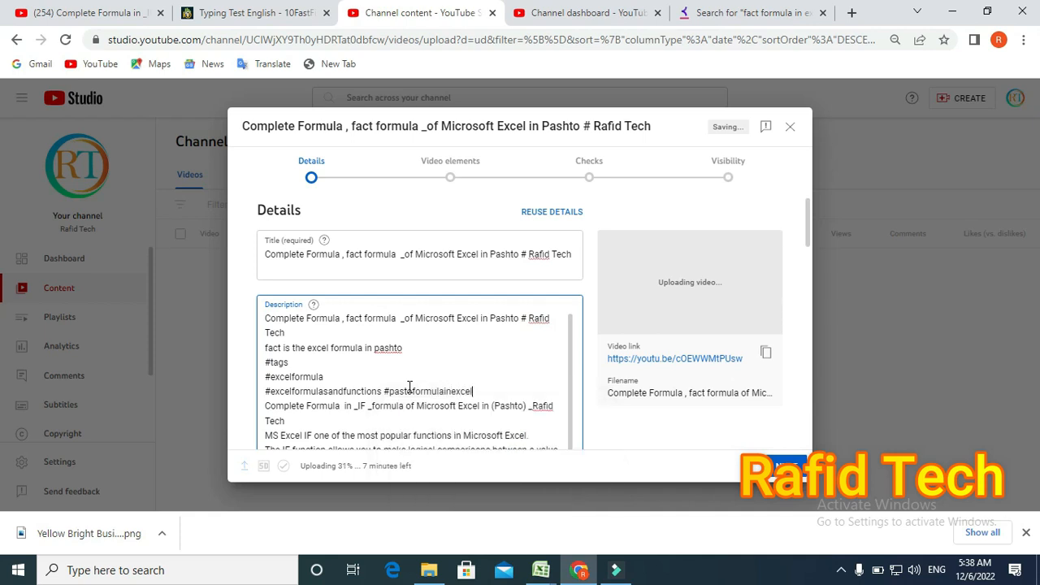
pyautogui.press('Return')
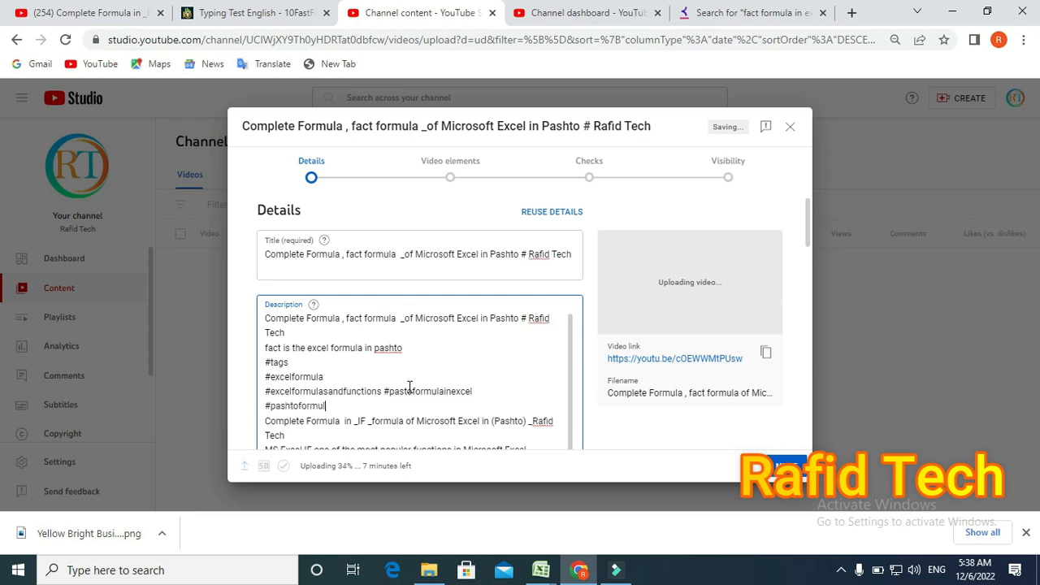
pyautogui.write('a')
pyautogui.press('Return')
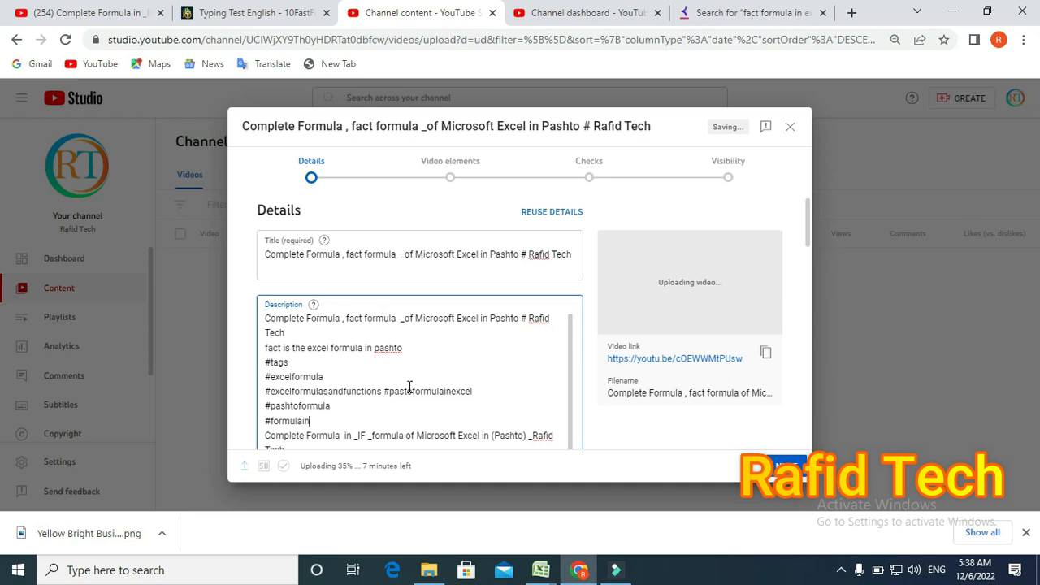
pyautogui.press('Return')
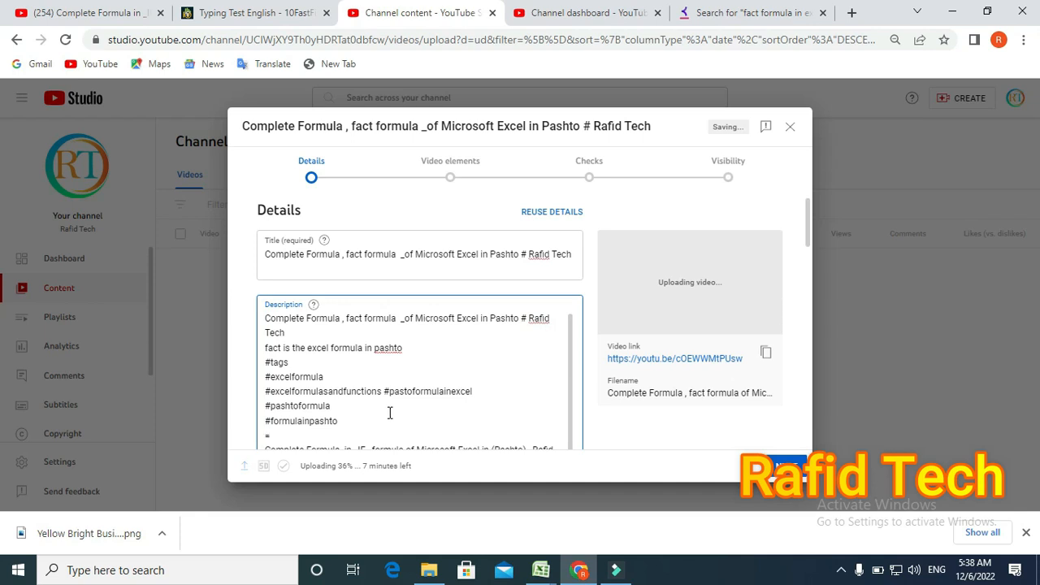
pyautogui.press('BackSpace')
# Step: Upload the "Yellow Bright Business Idea Tutorial Youtube" image from the Downloads folder as the video's thumbnail
pyautogui.scroll(-10, 366, 366)
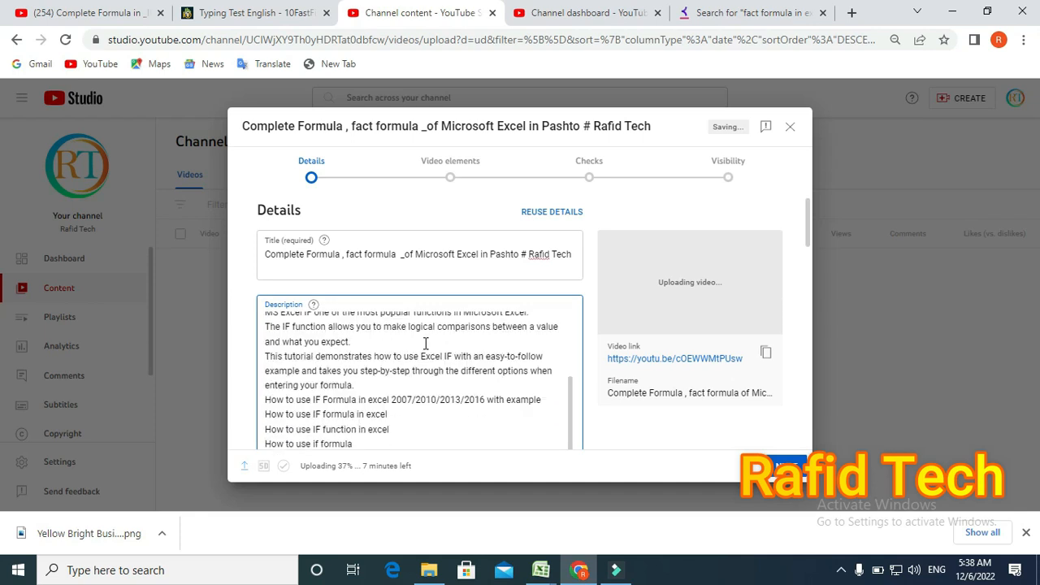
pyautogui.scroll(-5, 420, 341)
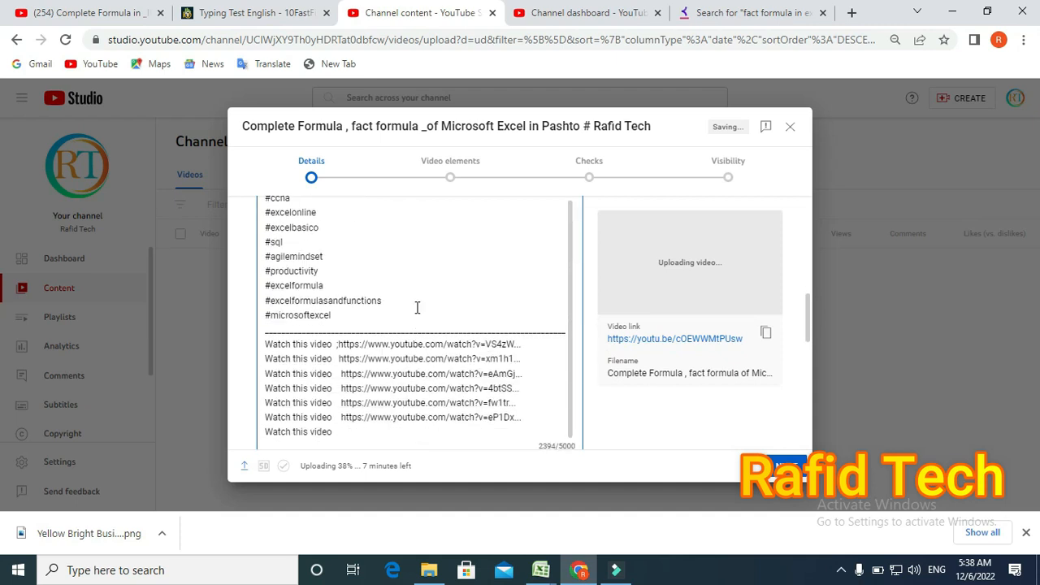
pyautogui.scroll(-3, 472, 338)
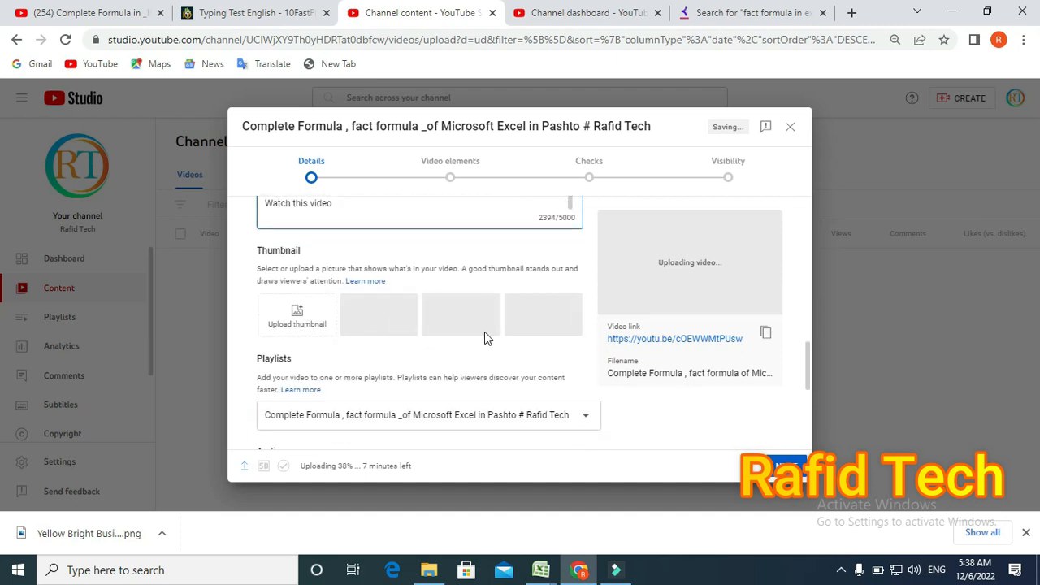
pyautogui.click(317, 318)
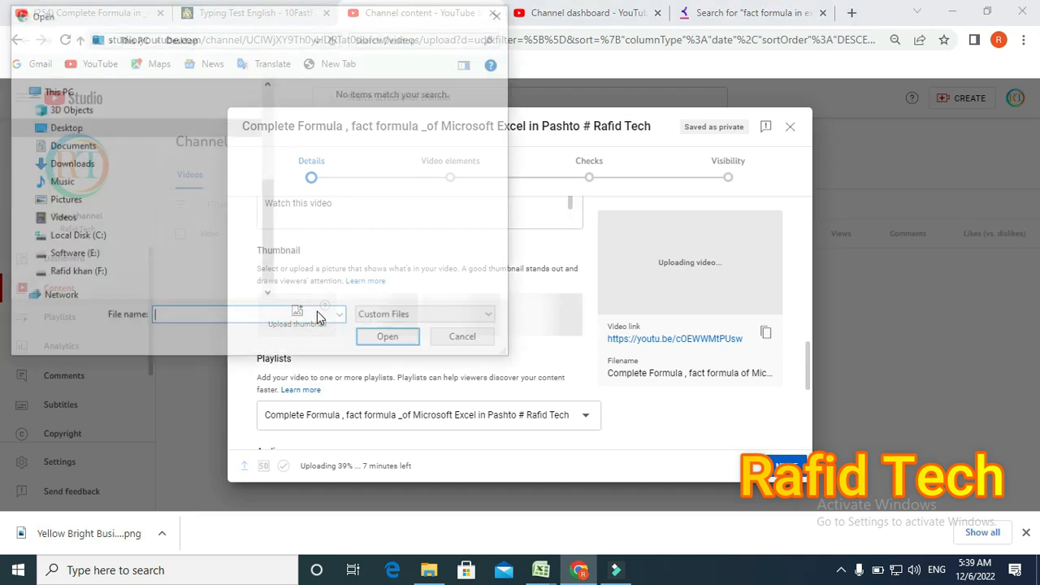
pyautogui.click(117, 164)
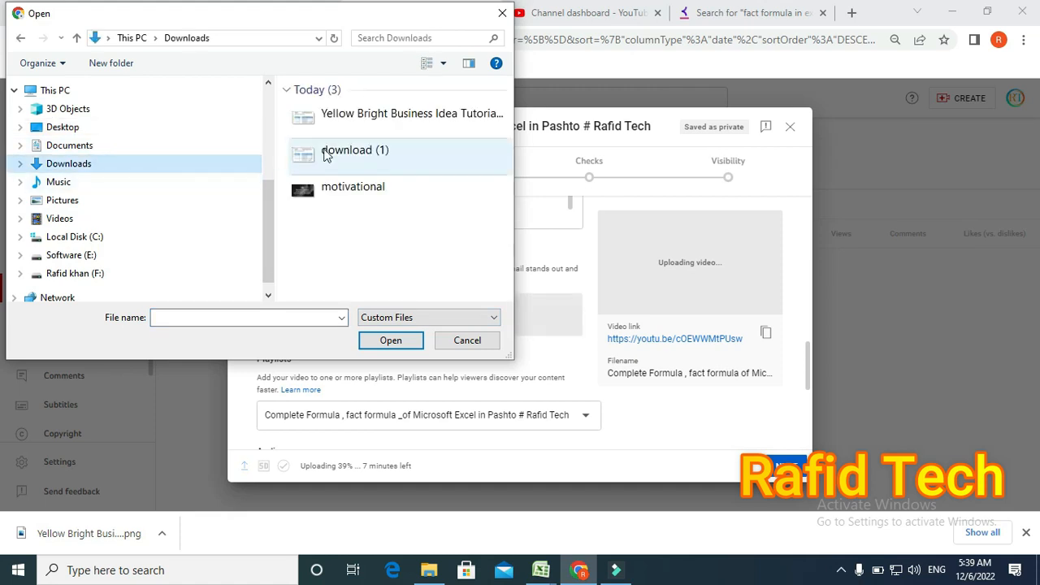
pyautogui.click(379, 114)
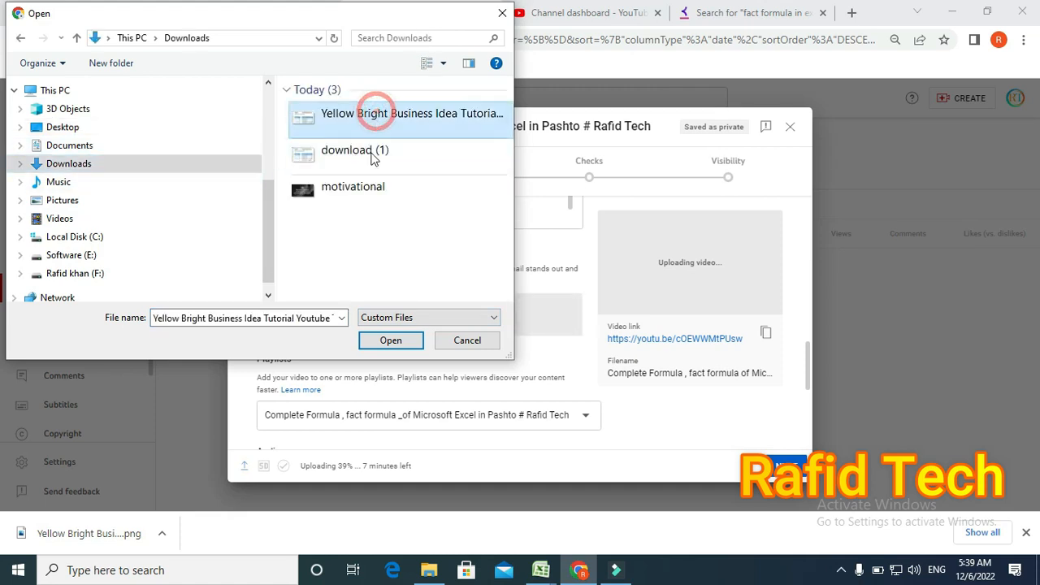
pyautogui.click(391, 344)
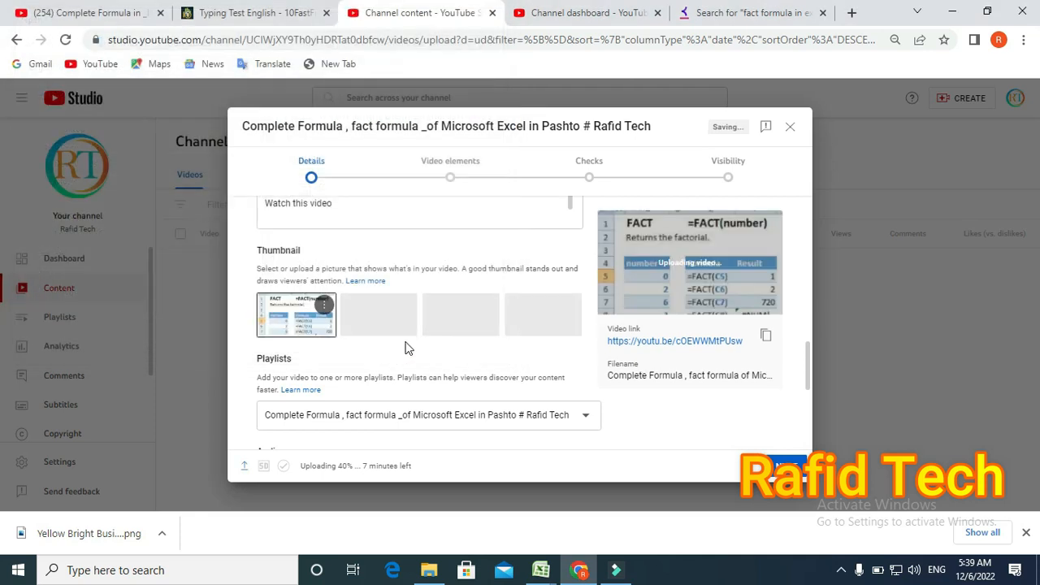
# Step: Expand the additional video settings below the audience section and place the cursor in the empty tags field
pyautogui.scroll(-4, 403, 343)
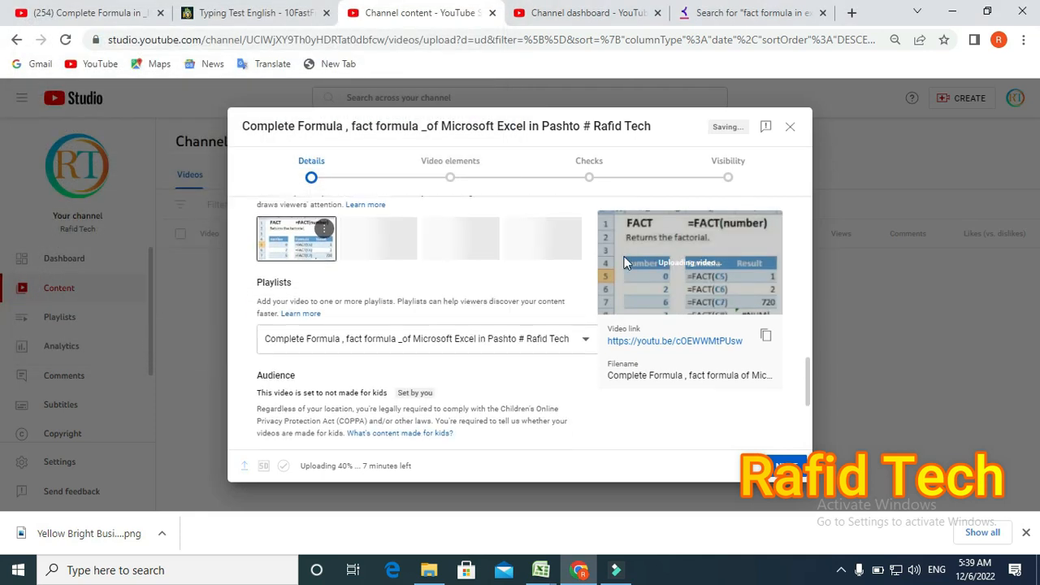
pyautogui.scroll(-2, 387, 358)
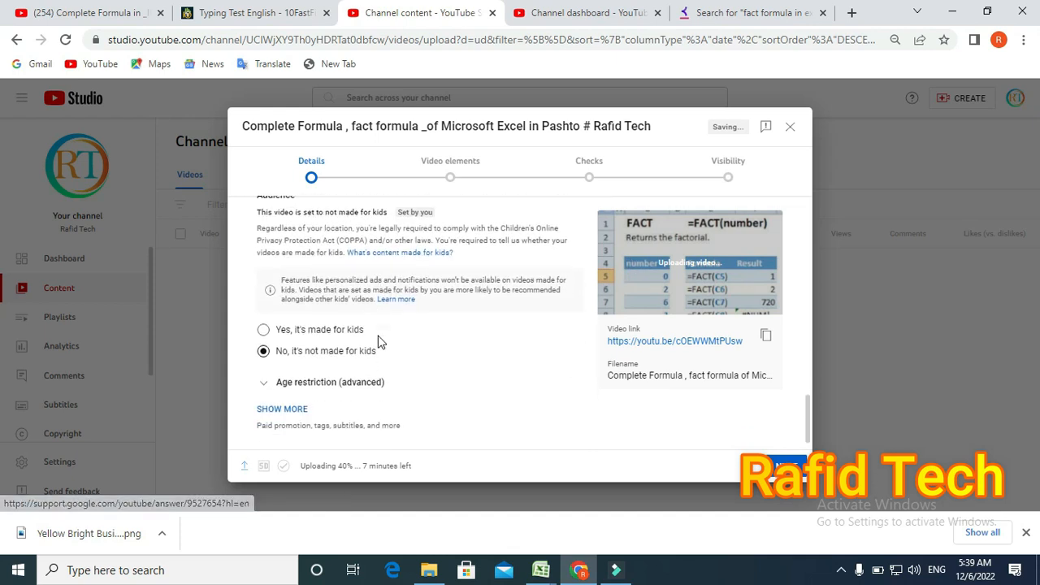
pyautogui.click(284, 394)
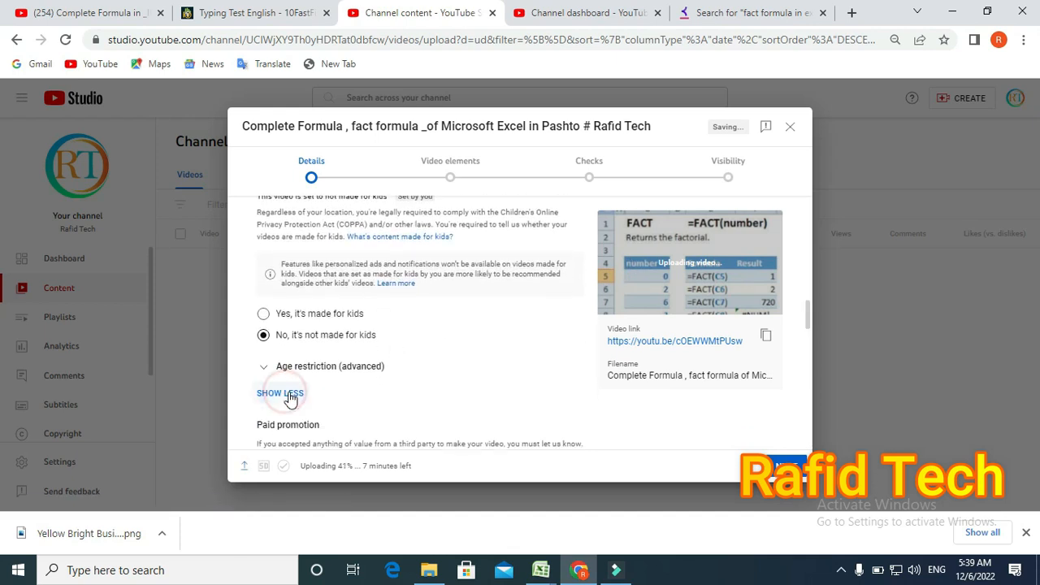
pyautogui.scroll(-3, 360, 322)
pyautogui.scroll(-6, 363, 329)
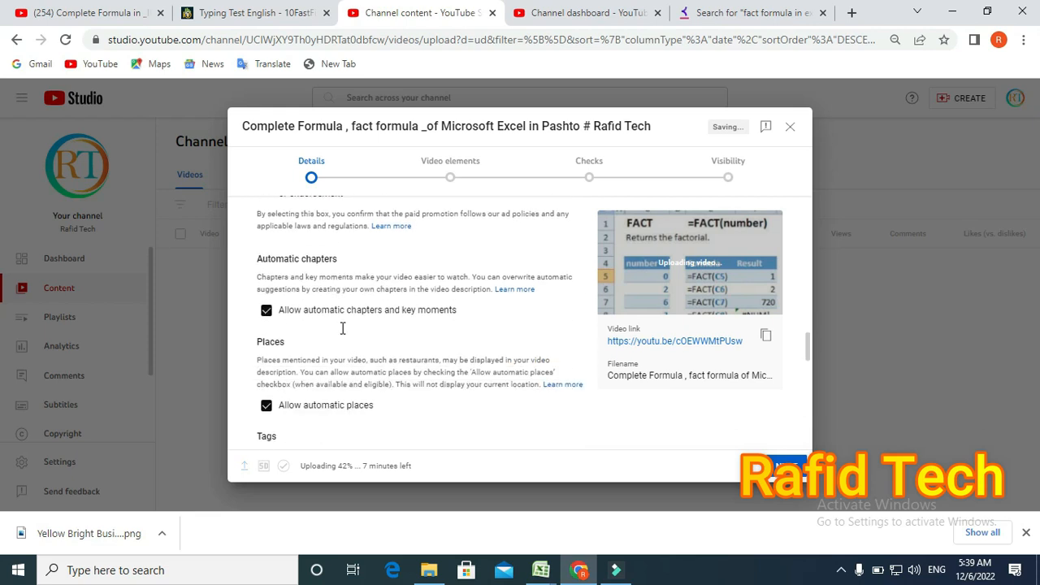
pyautogui.click(354, 258)
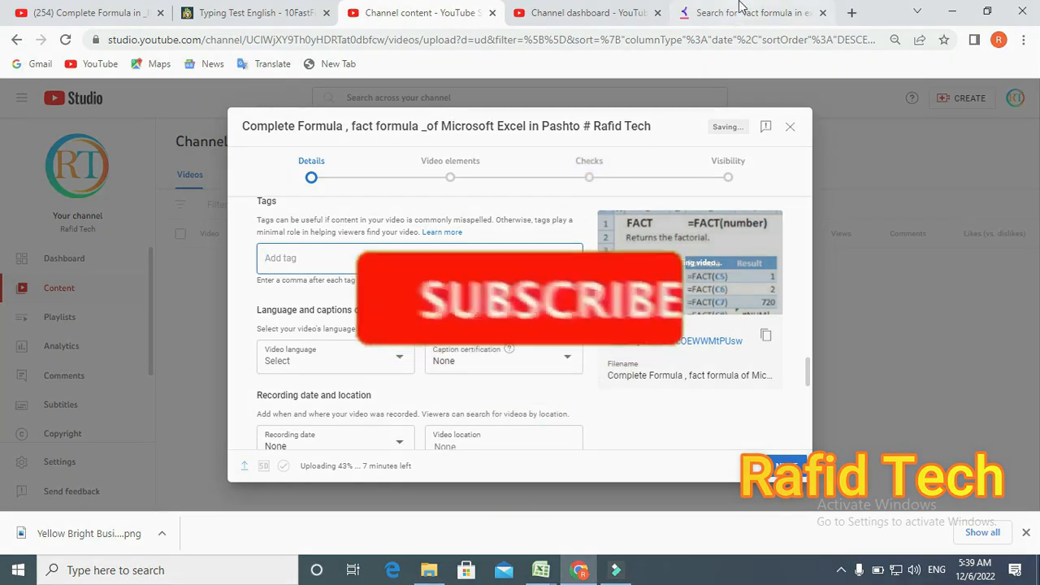
# Step: Switch to Keyword Tool, select all keyword suggestions for "fact formula in excel" and copy them
pyautogui.click(738, 13)
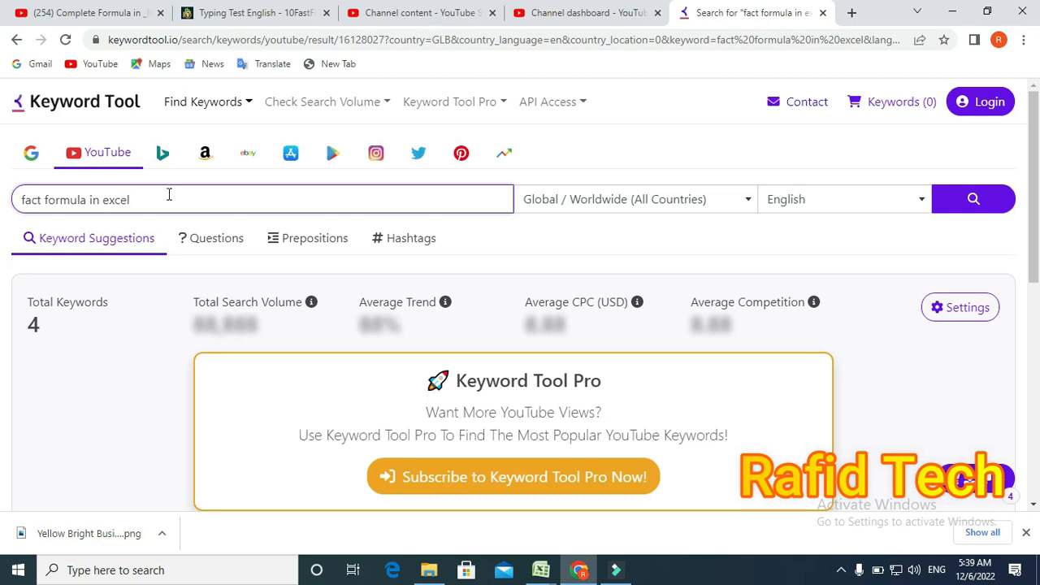
pyautogui.scroll(-1, 172, 191)
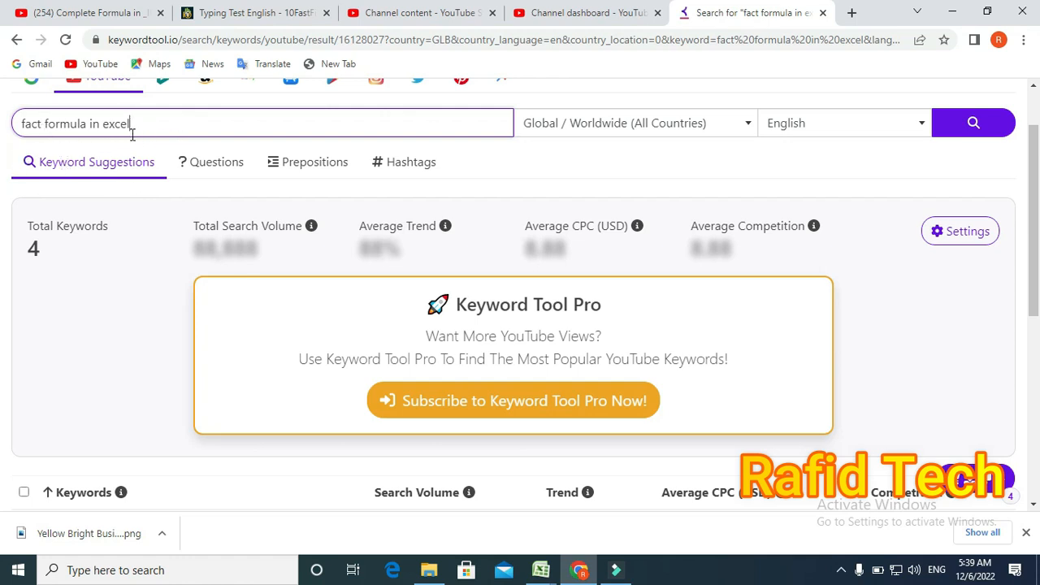
pyautogui.scroll(-4, 126, 202)
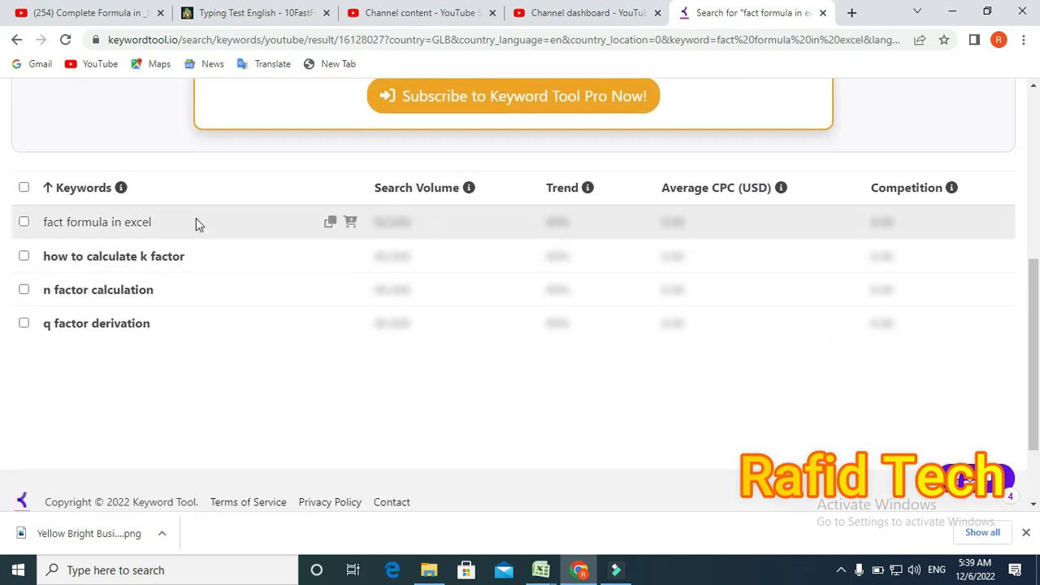
pyautogui.click(24, 189)
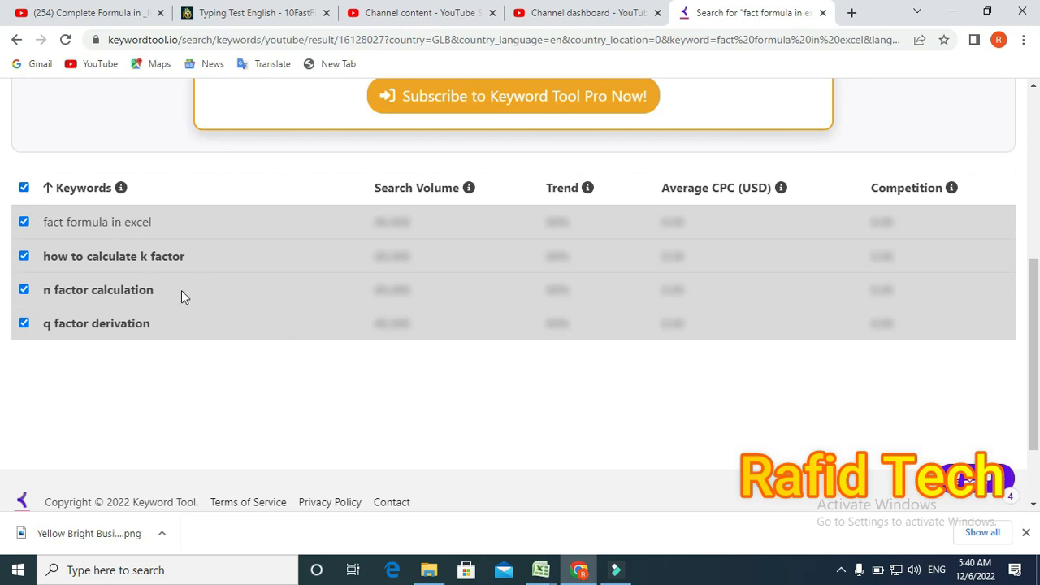
pyautogui.click(987, 479)
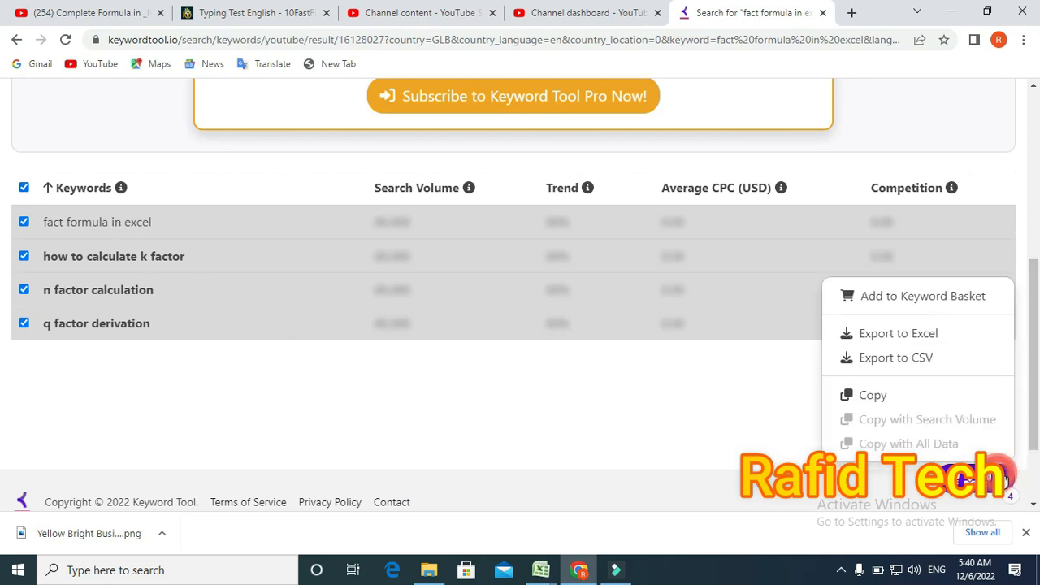
pyautogui.click(895, 395)
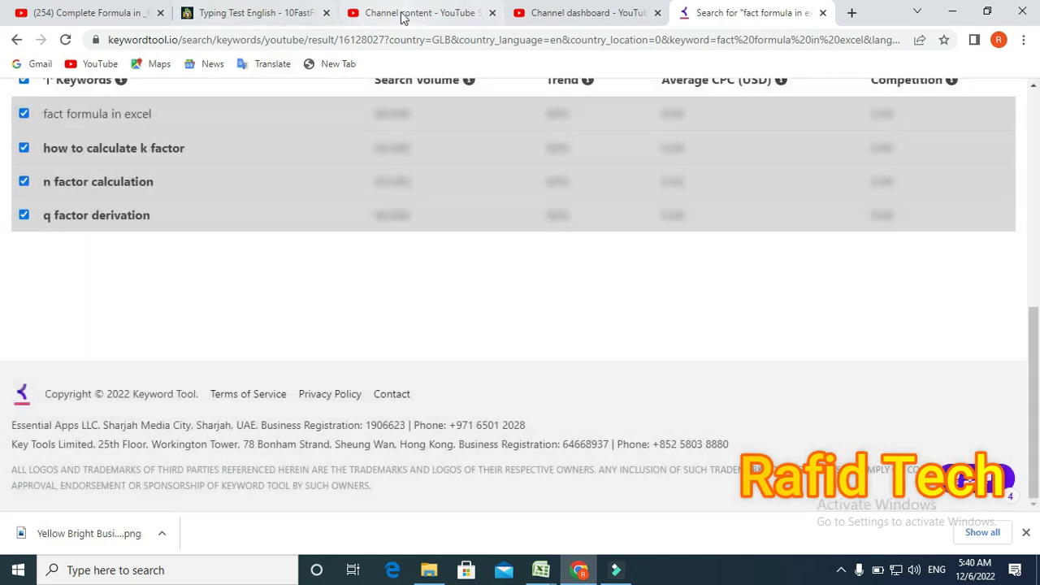
# Step: Switch to YouTube Studio and paste the copied Keyword Tool suggestions into the video's tags field
pyautogui.click(403, 17)
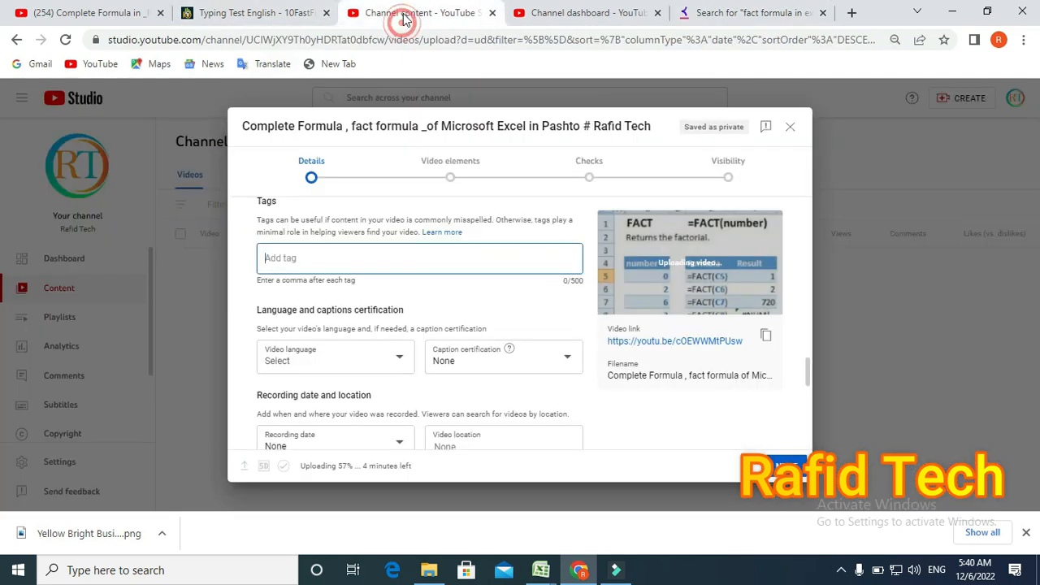
pyautogui.rightClick(374, 253)
pyautogui.click(416, 371)
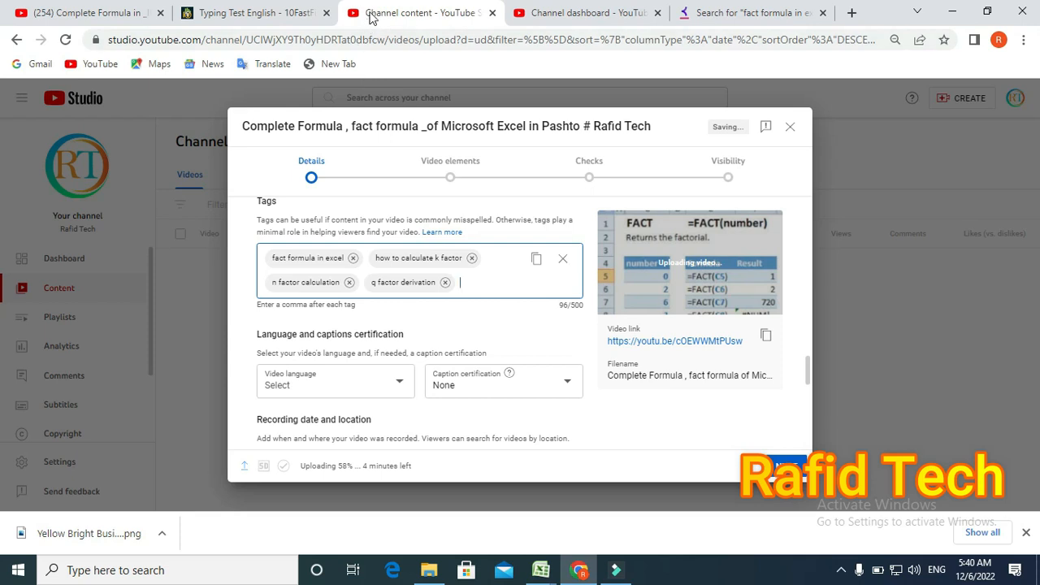
# Step: Switch to Keyword Tool and try to search for "excel formula" in place of the current keyword
pyautogui.click(740, 13)
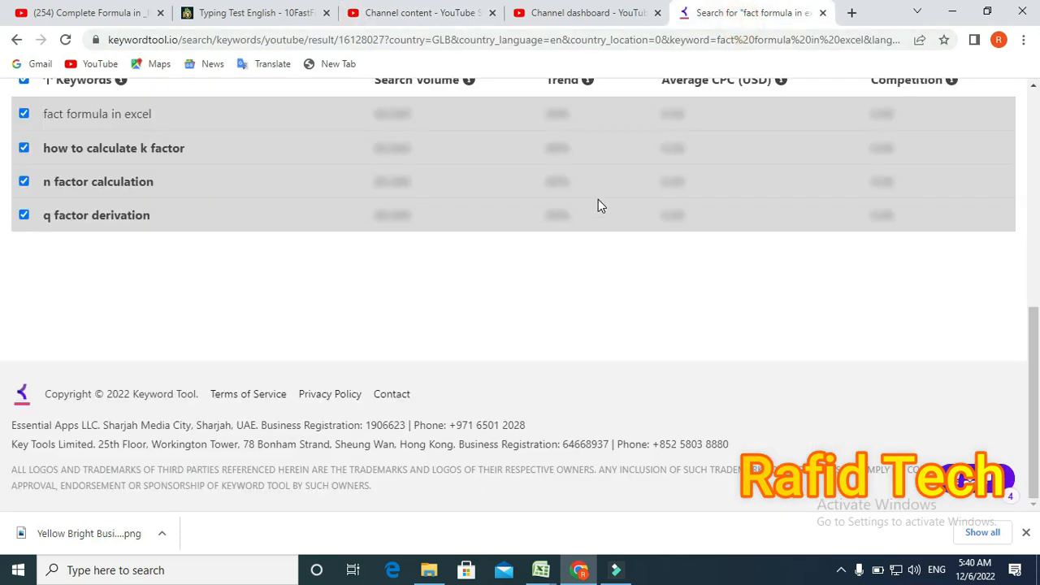
pyautogui.scroll(6, 379, 167)
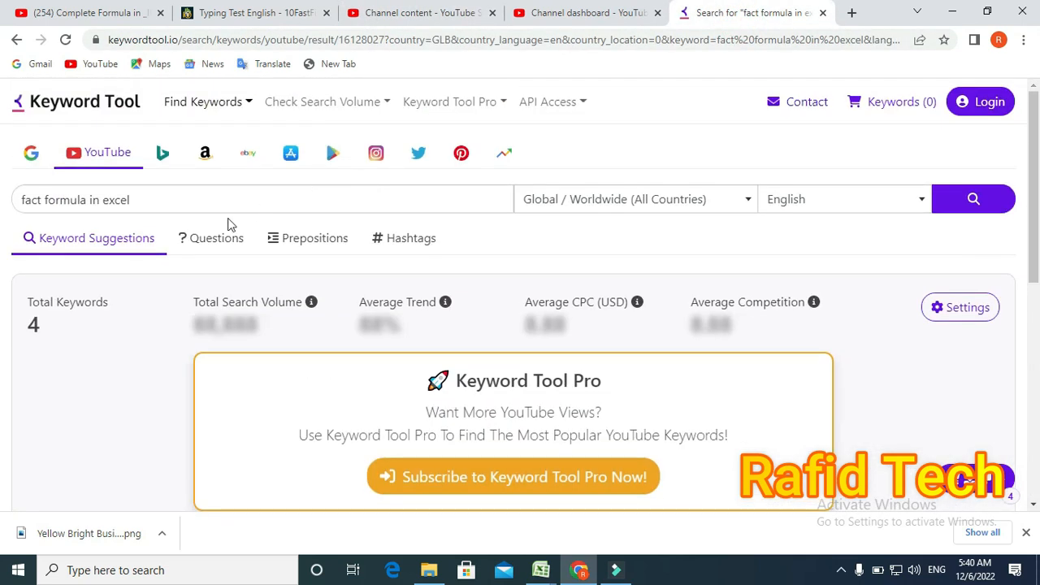
pyautogui.moveTo(167, 206); pyautogui.dragTo(51, 206)
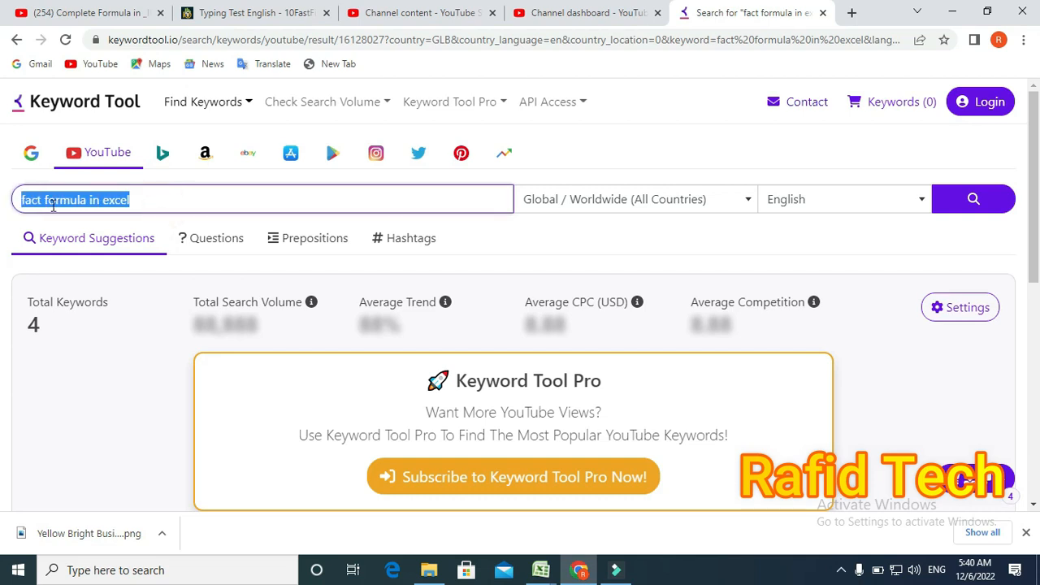
pyautogui.write('exc')
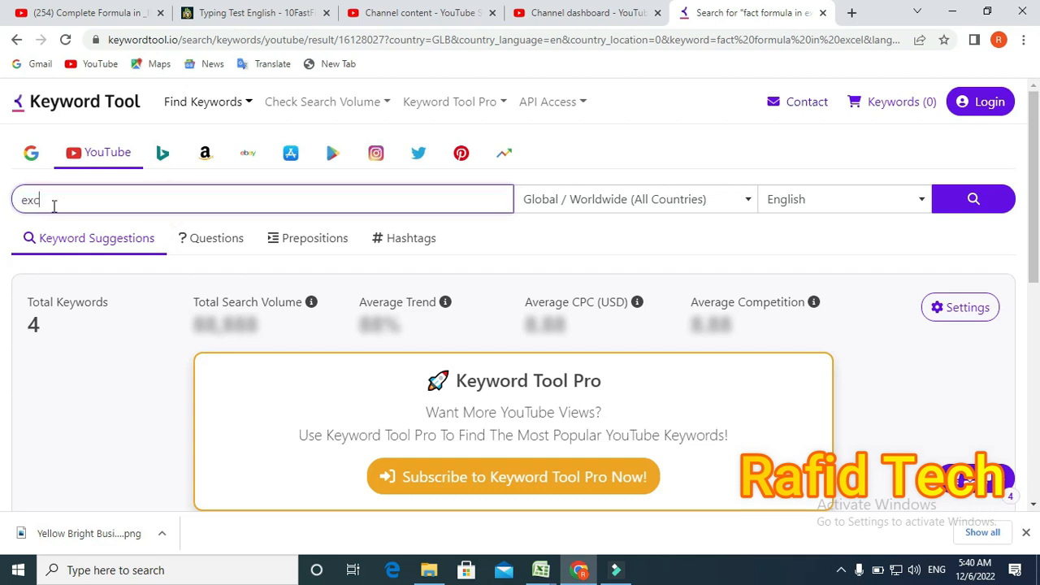
pyautogui.write('el formula')
pyautogui.press('Return')
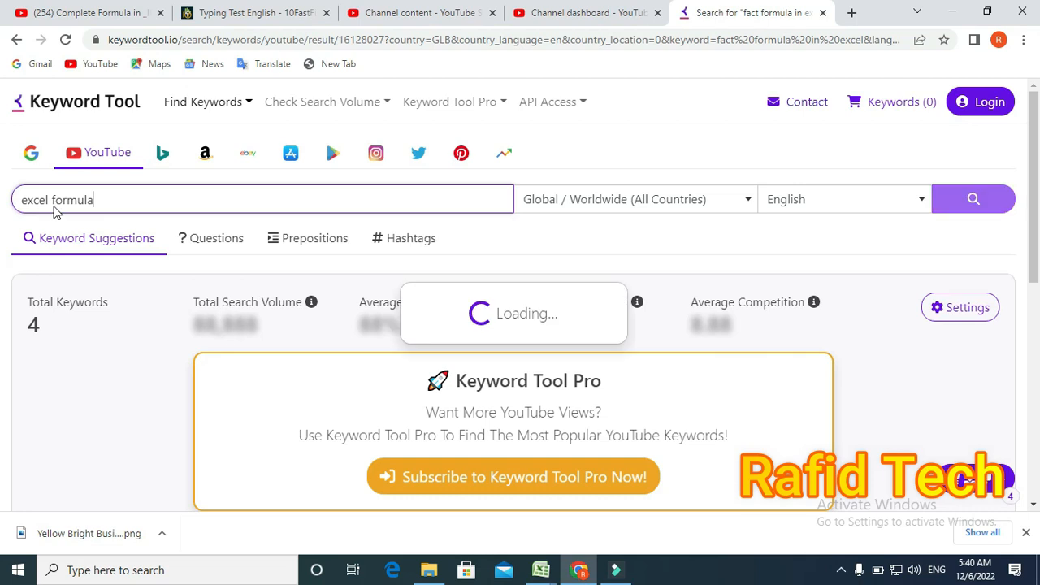
# Step: Switch to YouTube Studio and add the tags "formula in pashto" and "pashto fromula" to the video
pyautogui.click(447, 10)
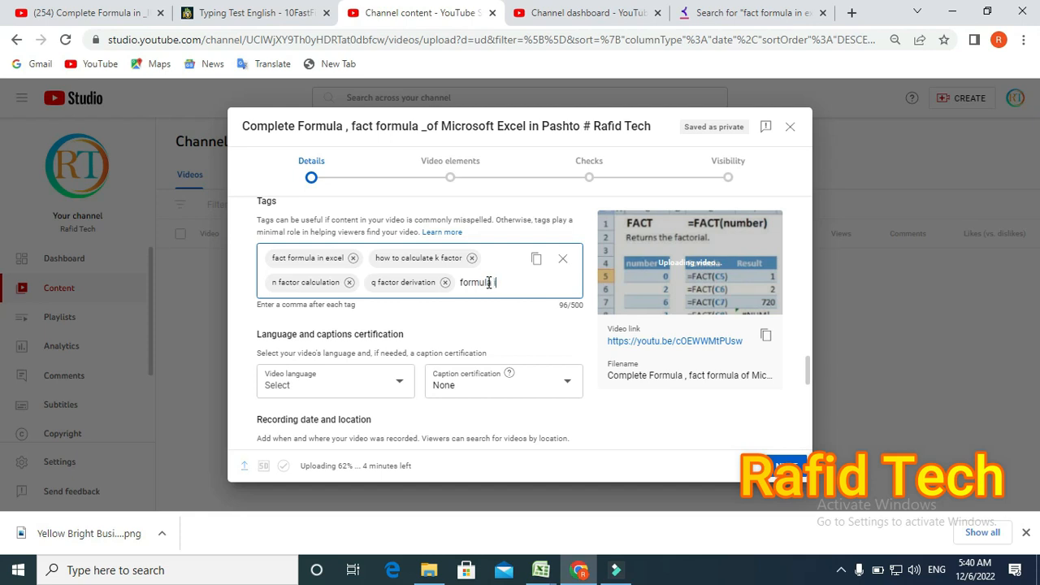
pyautogui.write('pashto')
pyautogui.press(',')
pyautogui.write('pashto com')
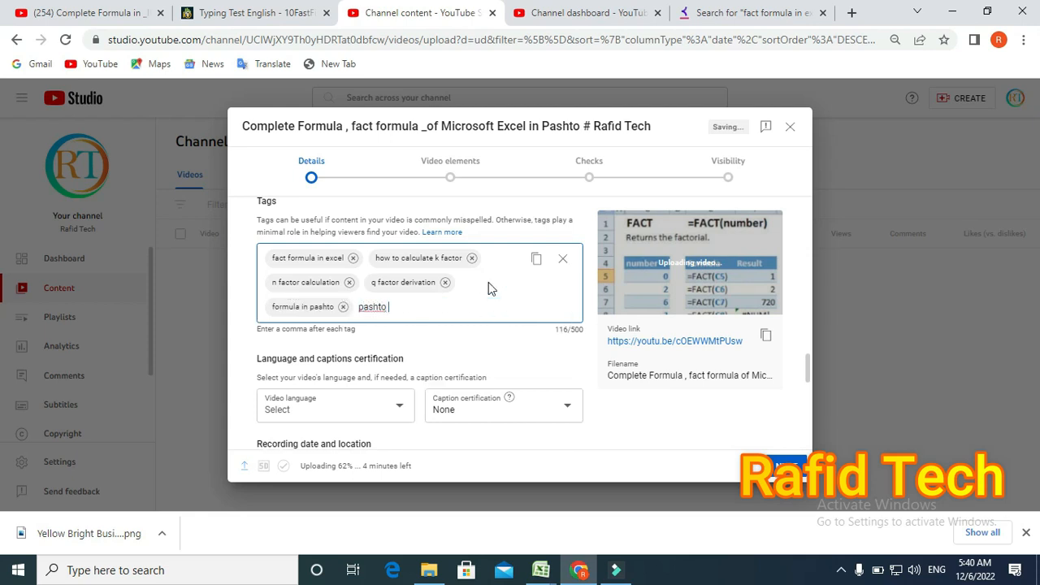
pyautogui.press('BackSpace')
pyautogui.press('BackSpace')
pyautogui.press('BackSpace')
pyautogui.write('fromula')
pyautogui.press('Return')
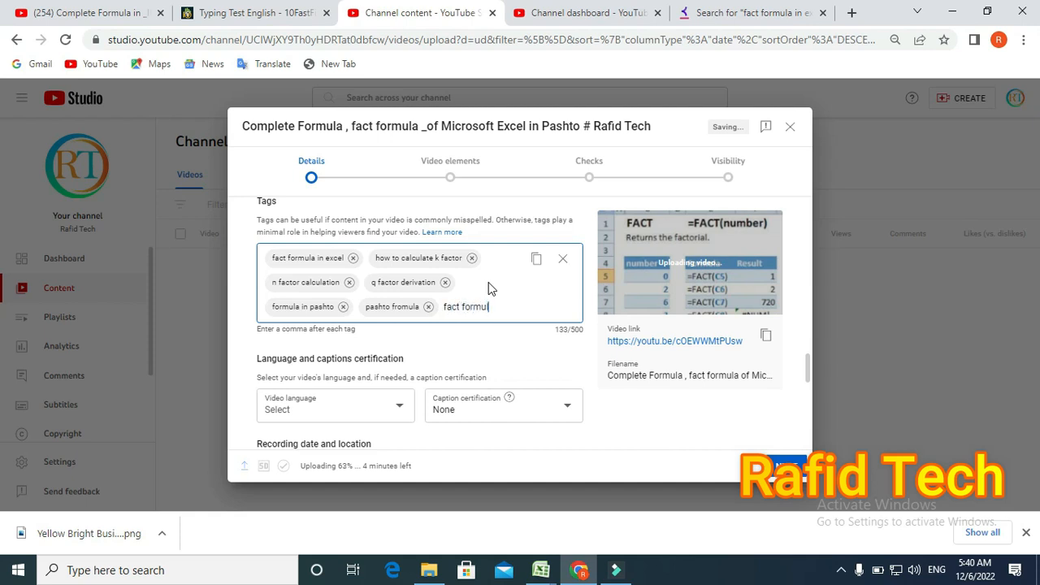
# Step: Add the tag "fact formula in excel in pashto" after the existing video tags
pyautogui.write('xcel in past')
pyautogui.press('BackSpace')
pyautogui.write('hto')
pyautogui.press('Return')
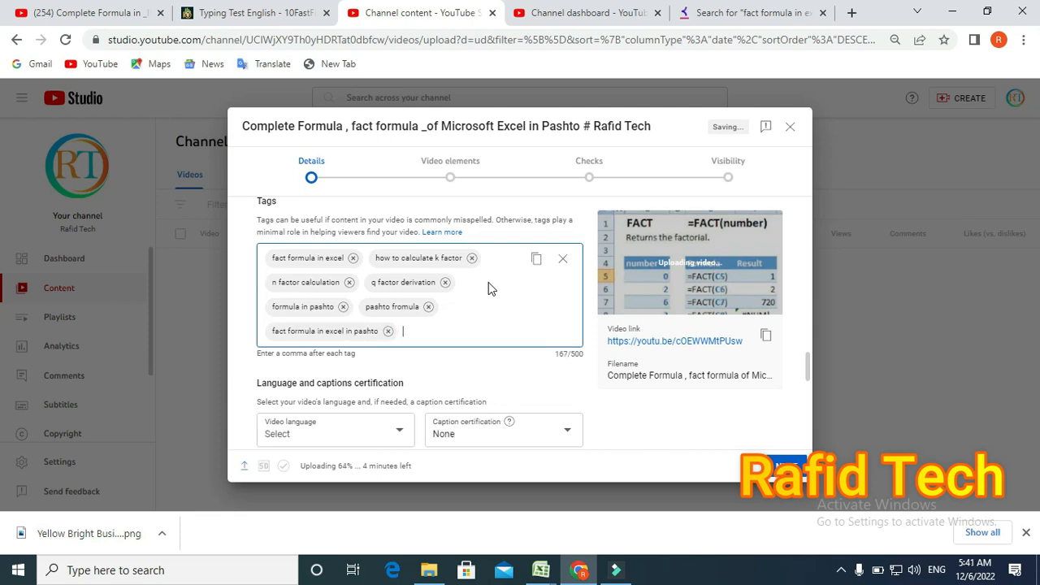
# Step: In Keyword Tool, dismiss the error, go back to the YouTube keyword start page and try searching for "excel formula" again
pyautogui.click(692, 13)
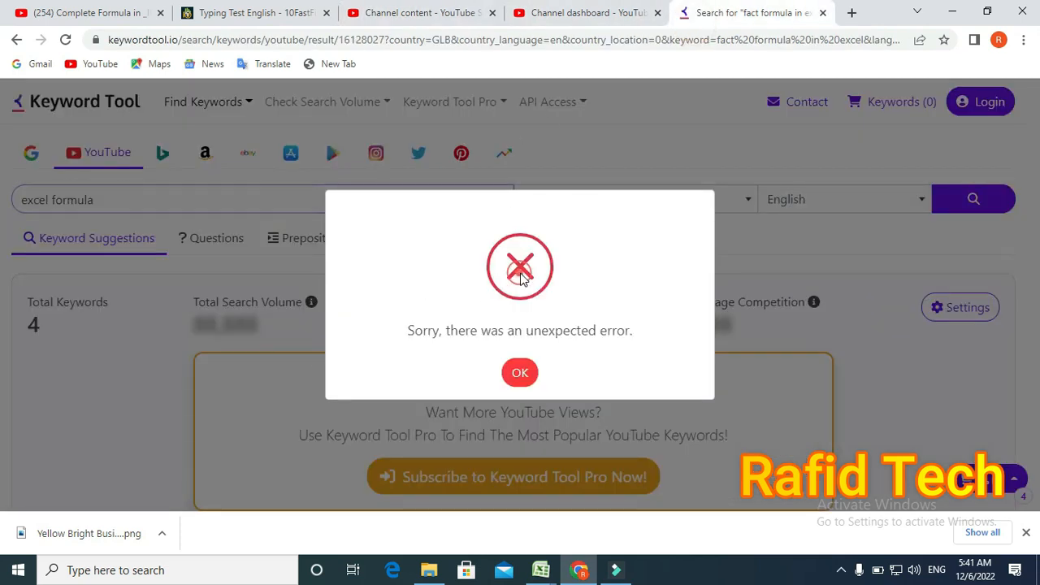
pyautogui.click(520, 373)
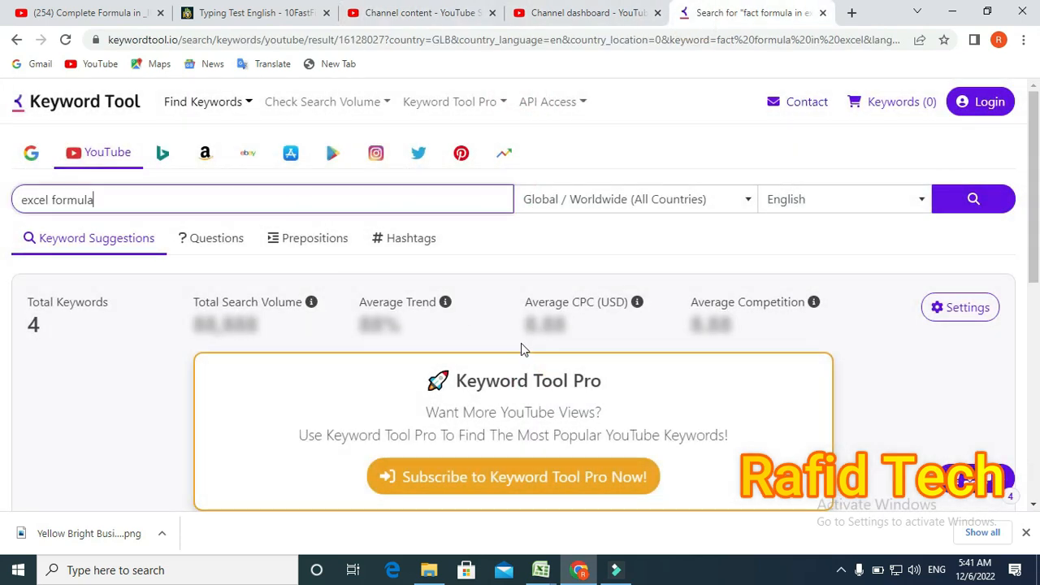
pyautogui.click(18, 40)
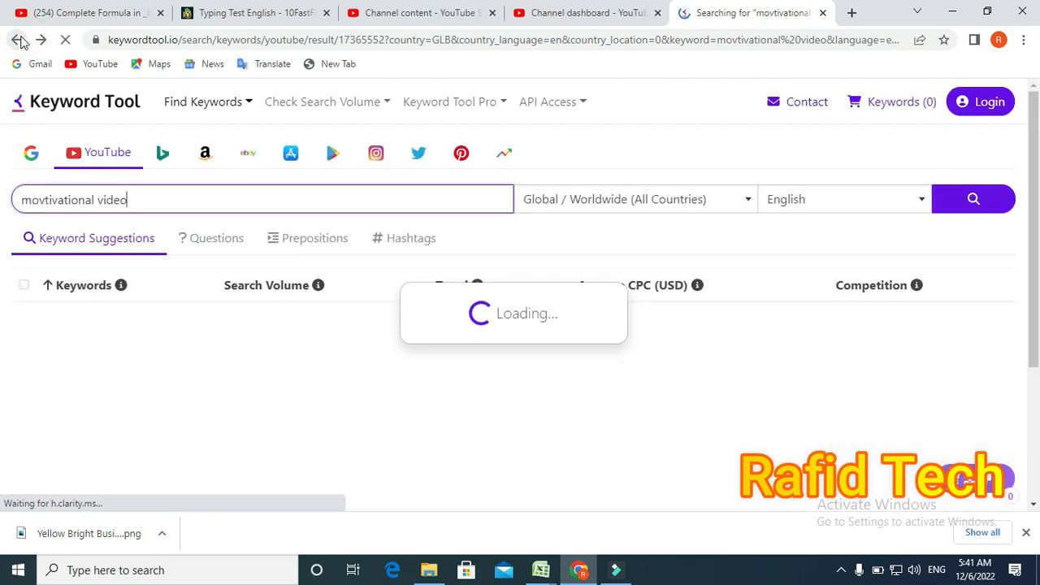
pyautogui.click(18, 40)
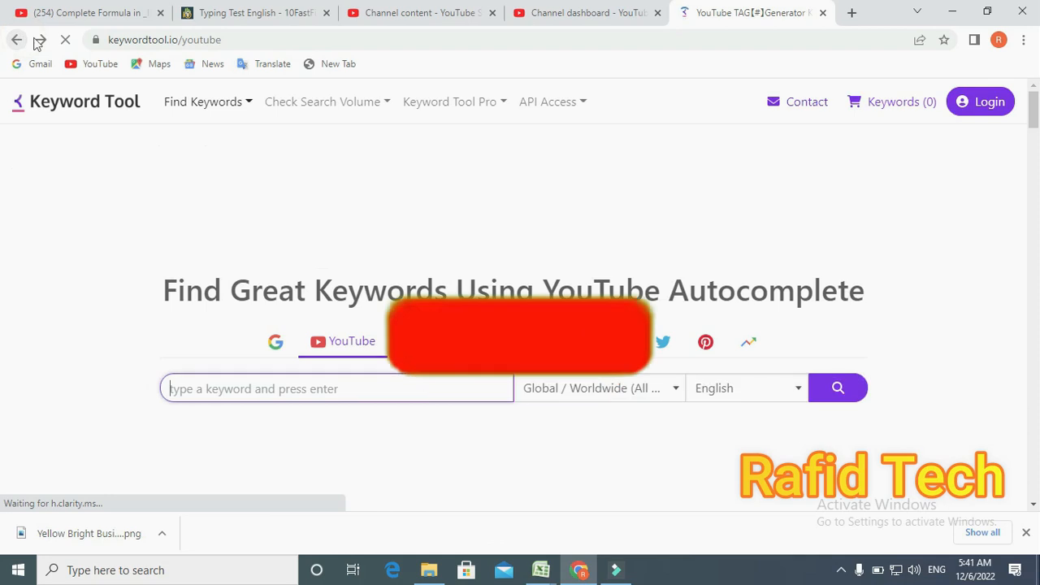
pyautogui.click(344, 387)
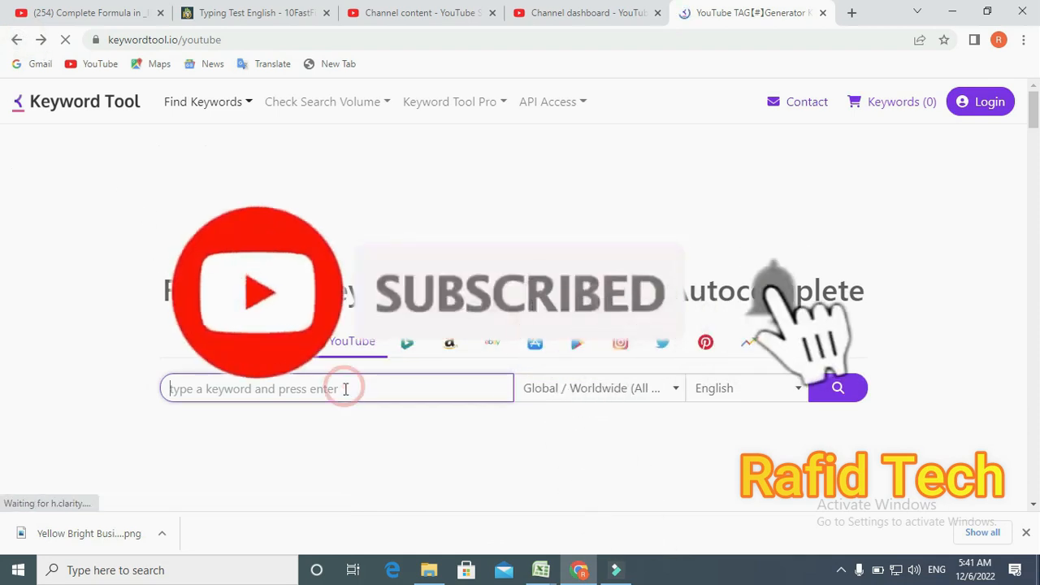
pyautogui.write('excel formula')
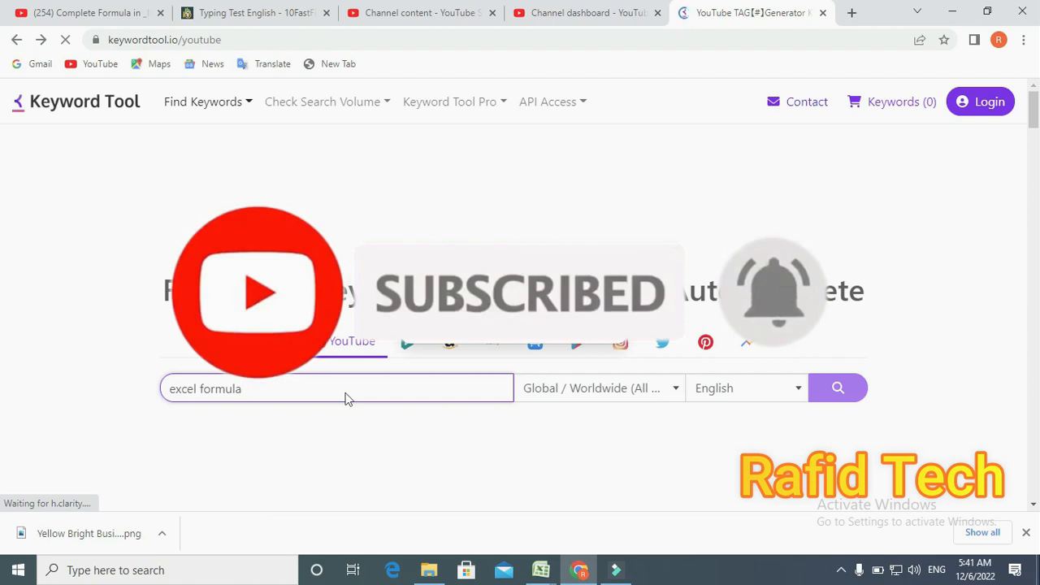
pyautogui.press('Return')
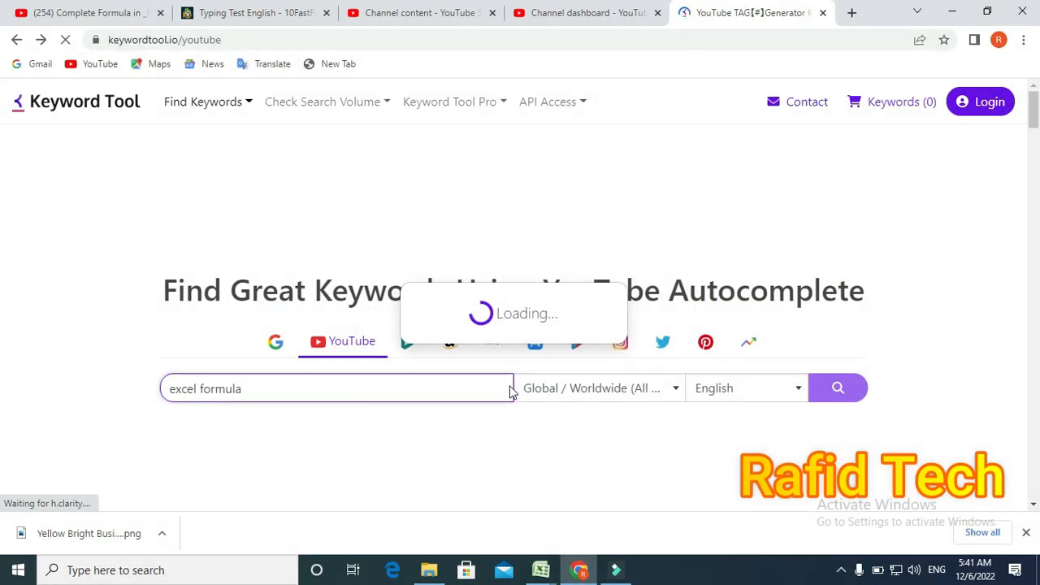
pyautogui.click(597, 13)
pyautogui.click(453, 13)
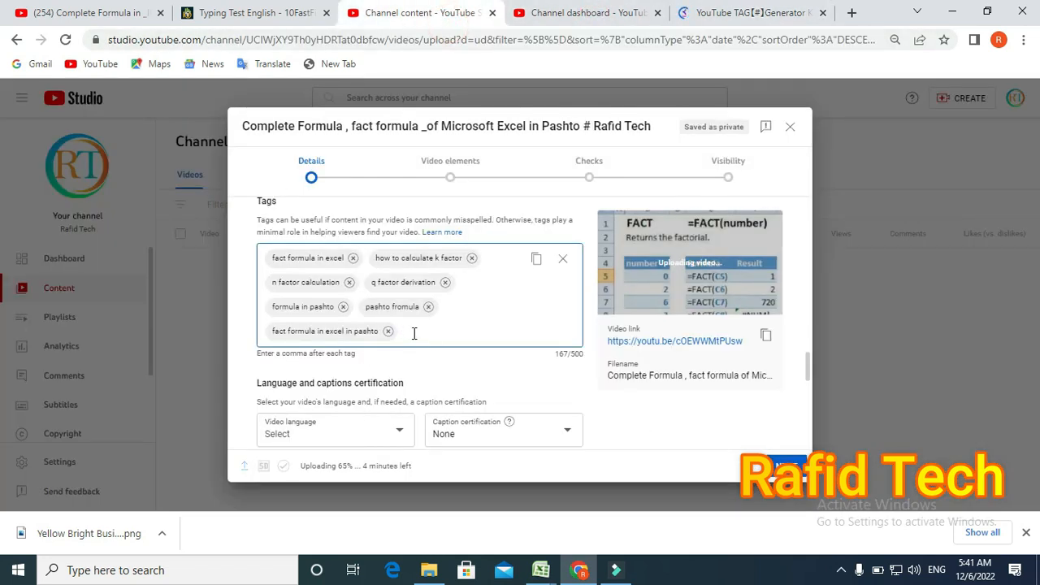
pyautogui.scroll(-2, 413, 333)
pyautogui.scroll(2, 423, 271)
# Step: Dismiss the Keyword Tool error, go back to the Google start page and reopen Keyword Tool through its Keywords shortcut
pyautogui.click(710, 22)
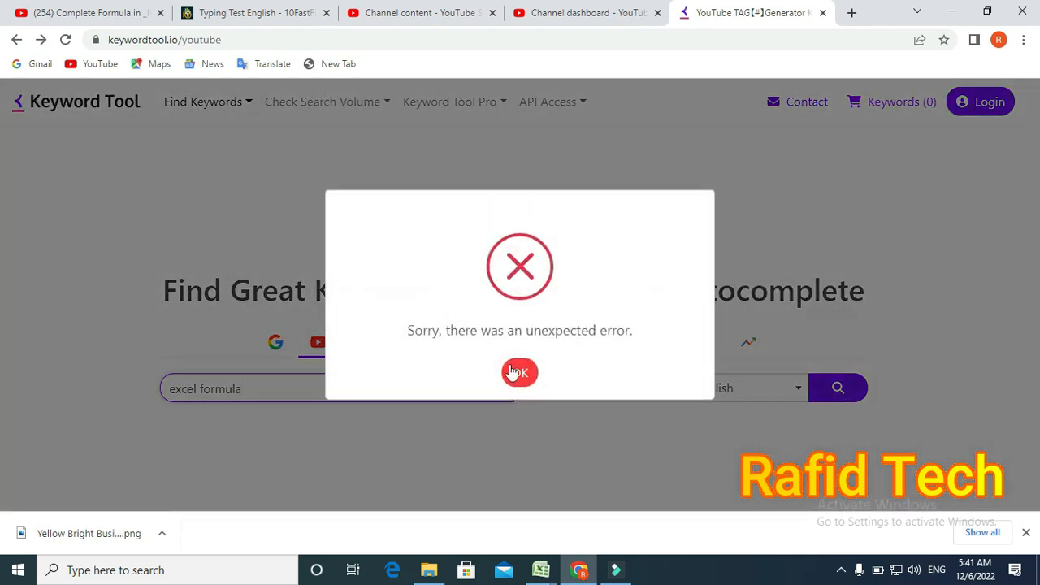
pyautogui.click(514, 372)
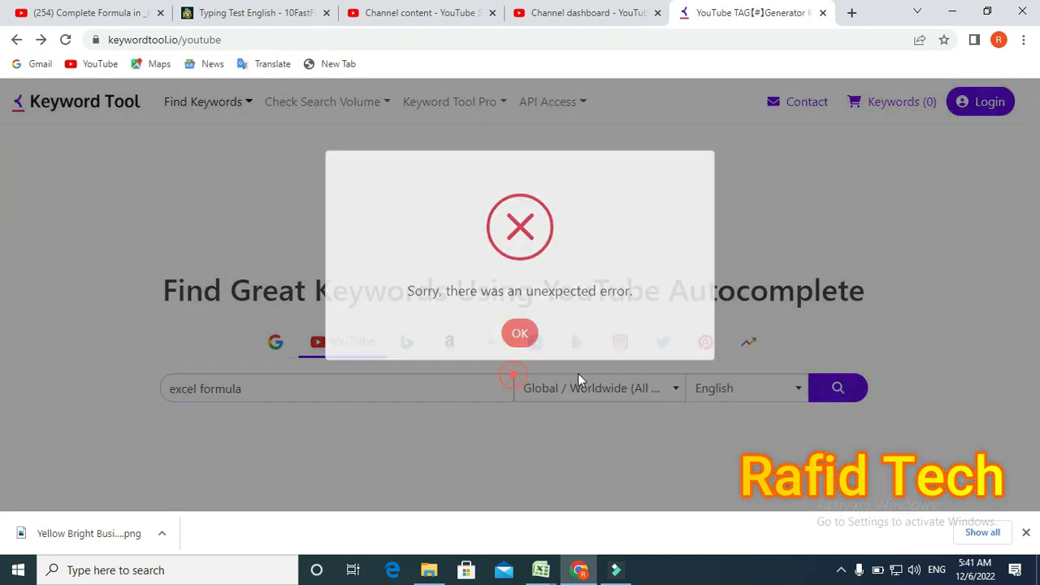
pyautogui.click(12, 41)
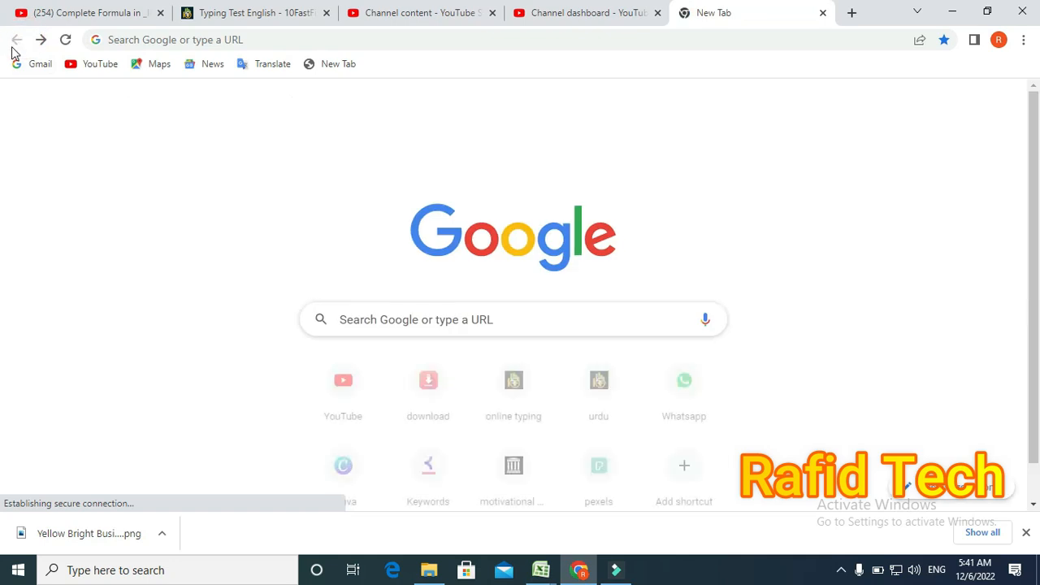
pyautogui.scroll(-1, 447, 468)
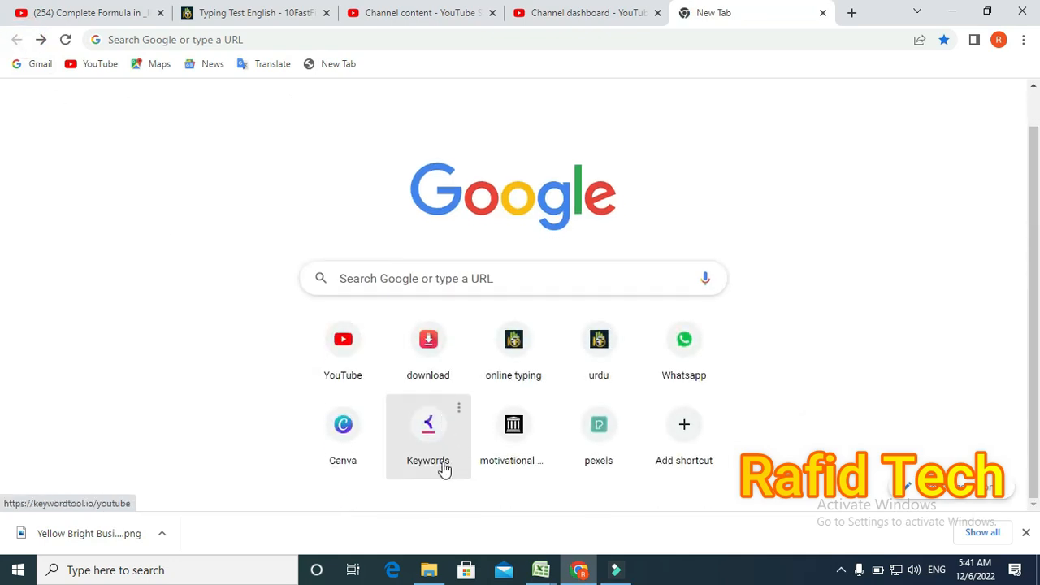
pyautogui.click(429, 451)
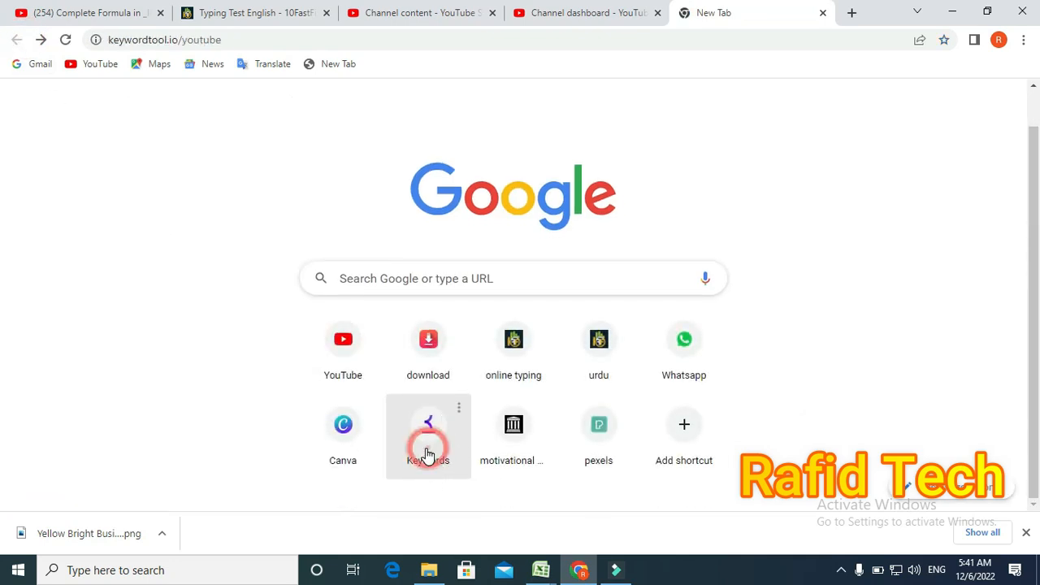
pyautogui.click(431, 416)
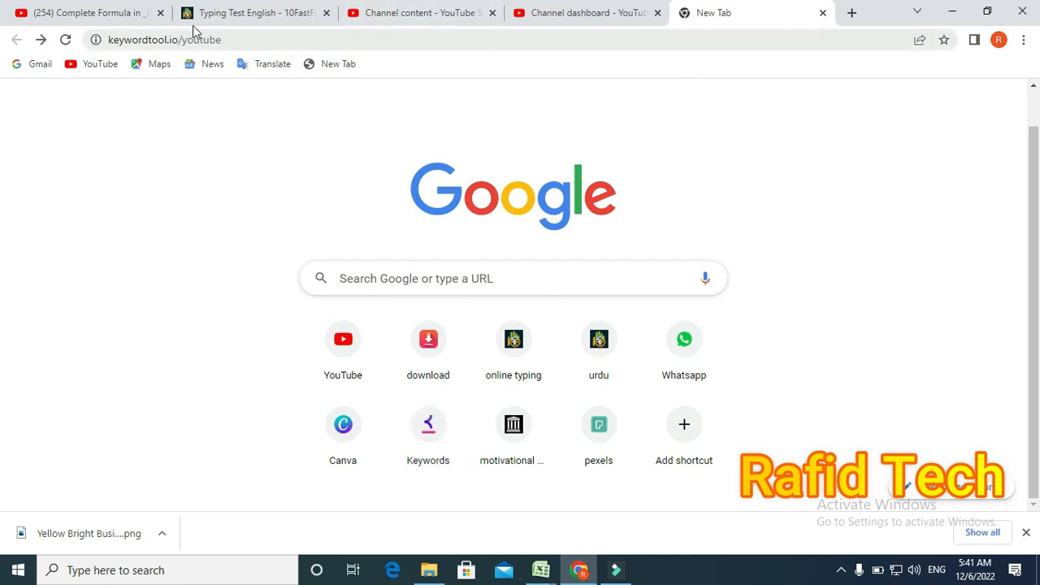
# Step: Switch to YouTube Studio and set the video language to English (United Kingdom)
pyautogui.click(419, 14)
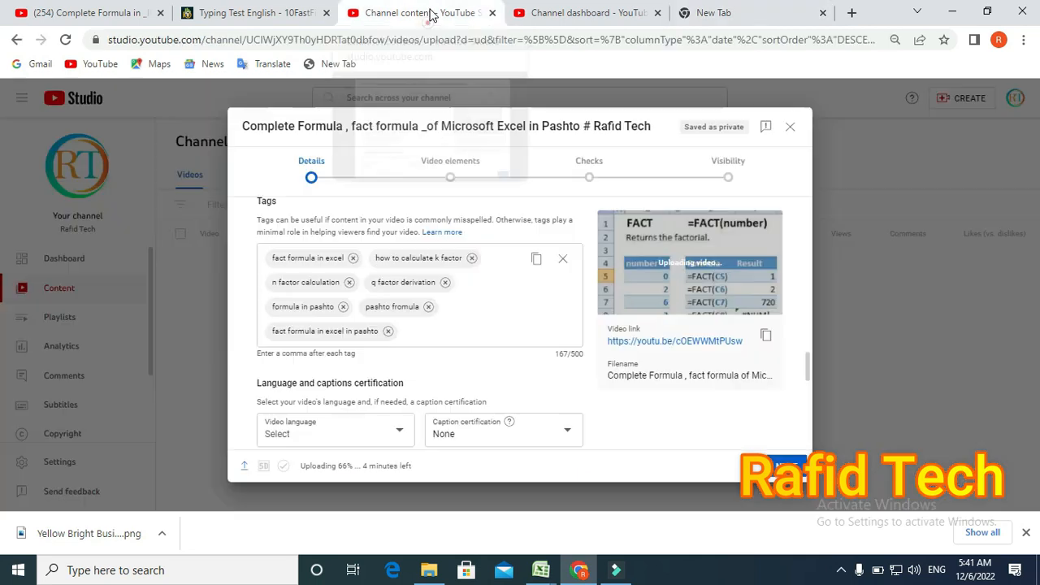
pyautogui.scroll(-1, 363, 358)
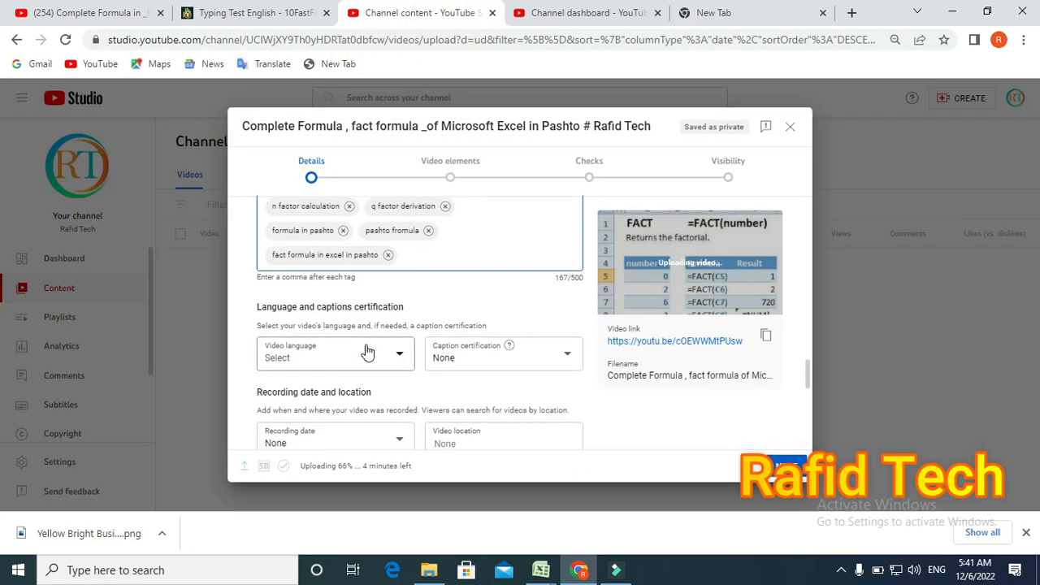
pyautogui.scroll(-2, 365, 354)
pyautogui.scroll(1, 389, 281)
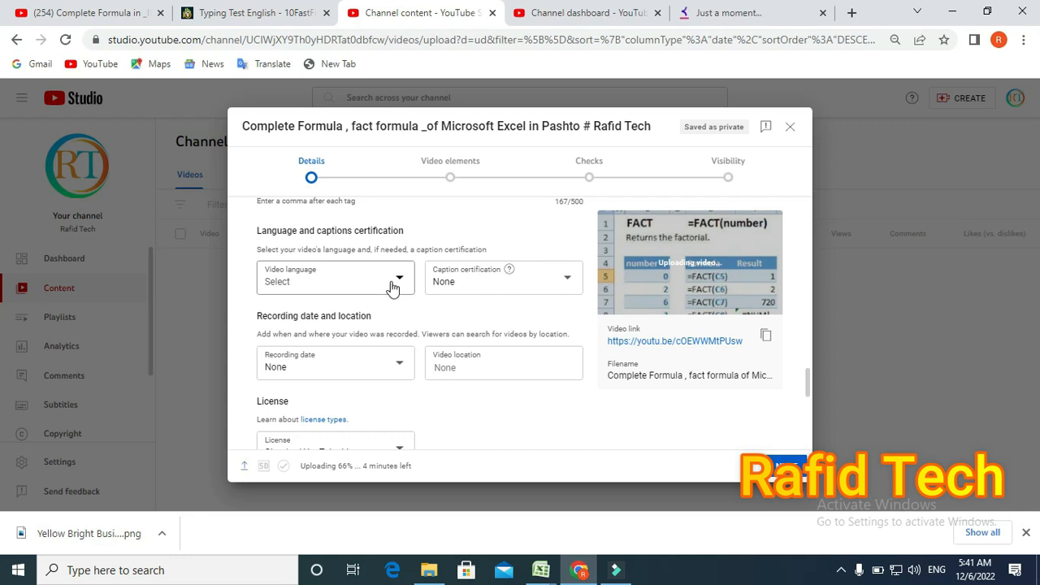
pyautogui.click(400, 282)
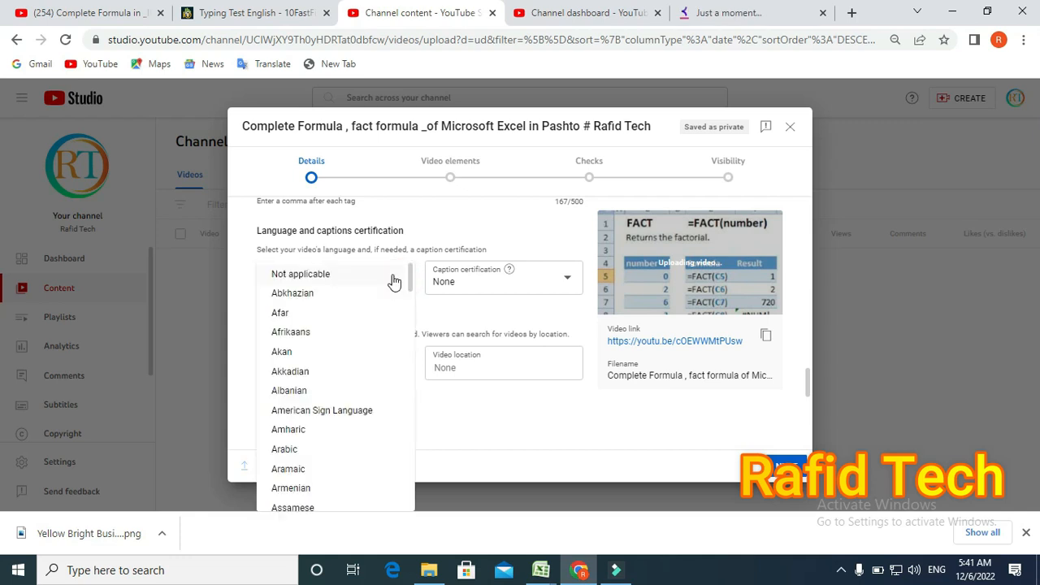
pyautogui.scroll(-8, 357, 325)
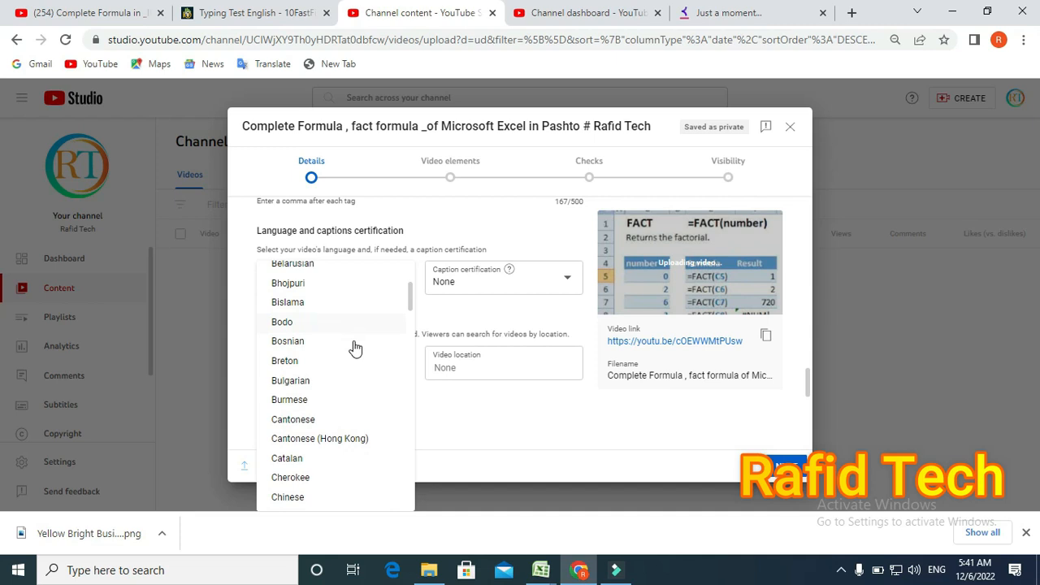
pyautogui.scroll(-2, 355, 341)
pyautogui.scroll(3, 357, 333)
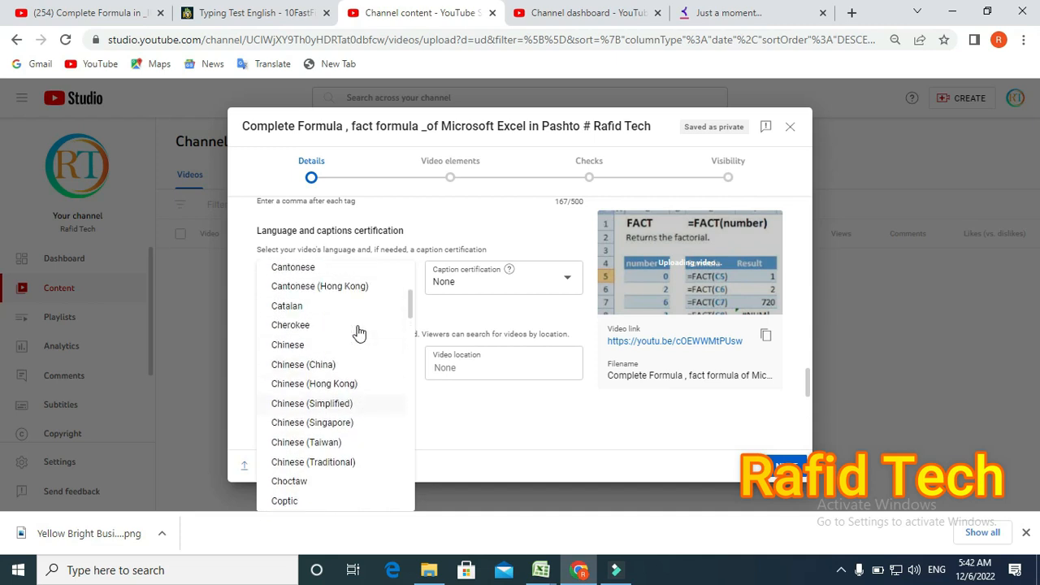
pyautogui.scroll(-5, 360, 333)
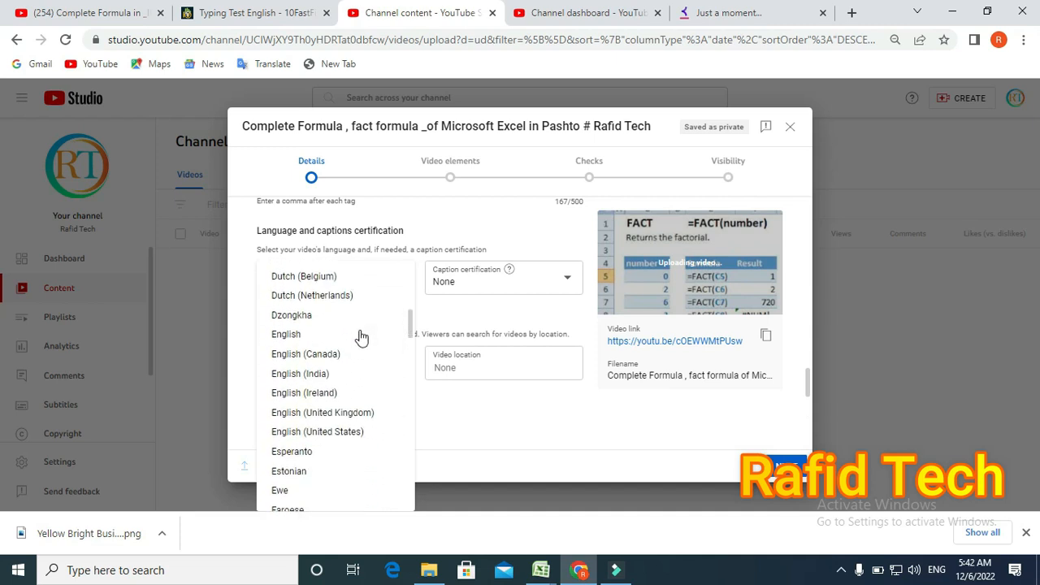
pyautogui.click(368, 415)
# Step: Set the video location to Pakistan
pyautogui.click(472, 367)
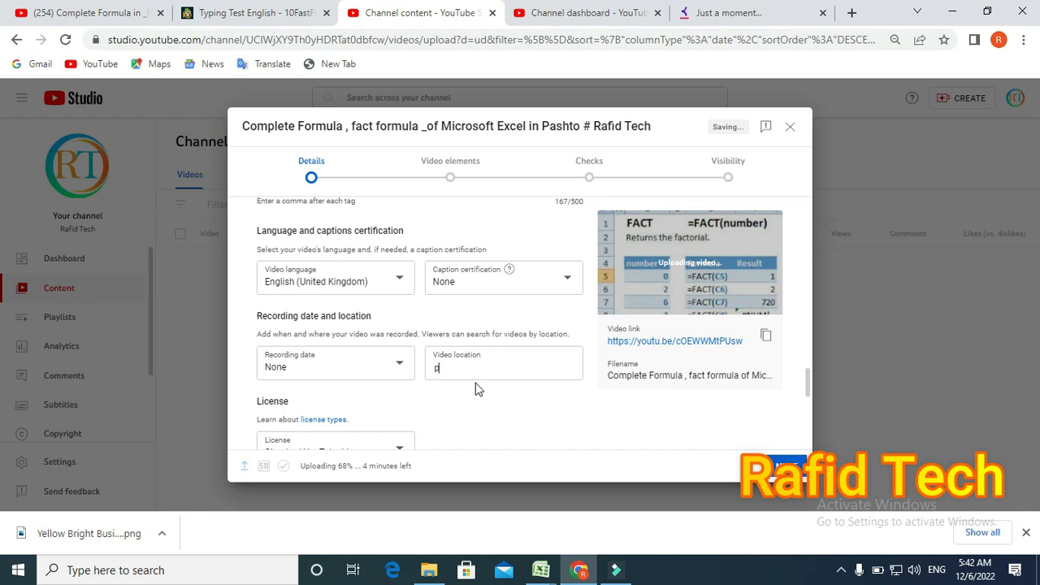
pyautogui.write('akistan')
pyautogui.scroll(4, 472, 380)
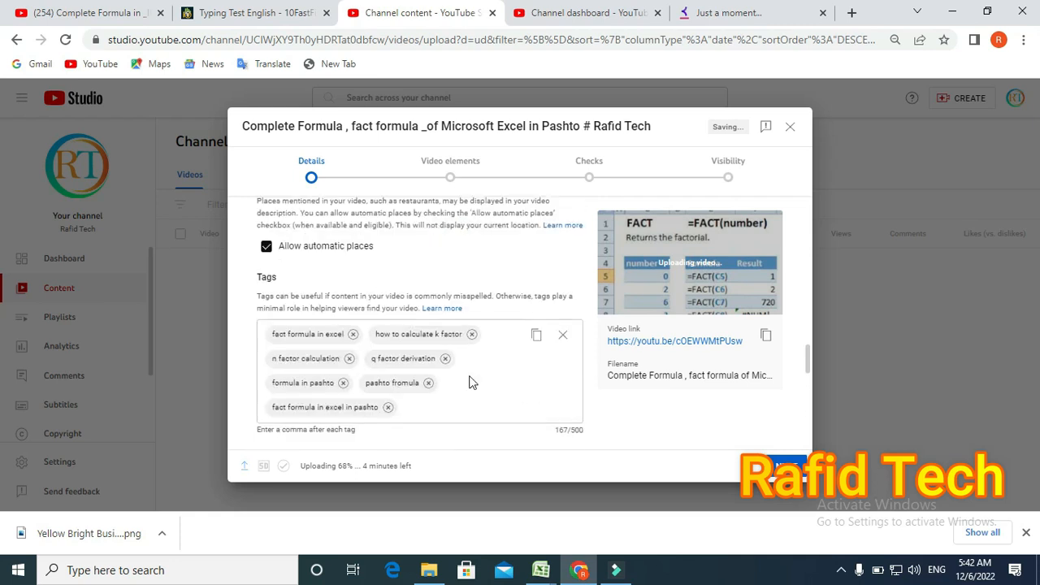
pyautogui.scroll(-2, 468, 380)
pyautogui.scroll(-2, 472, 388)
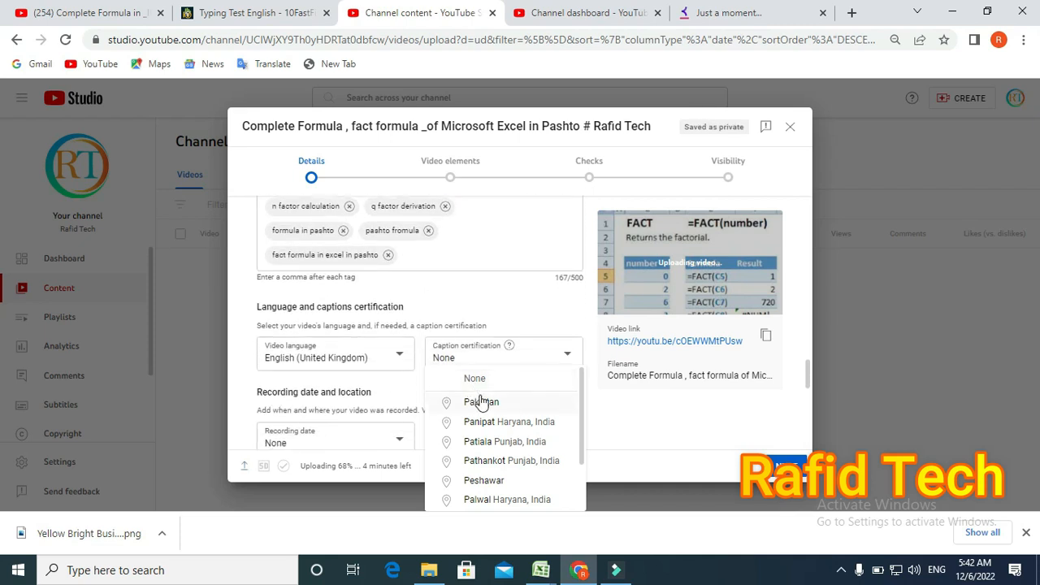
pyautogui.click(476, 398)
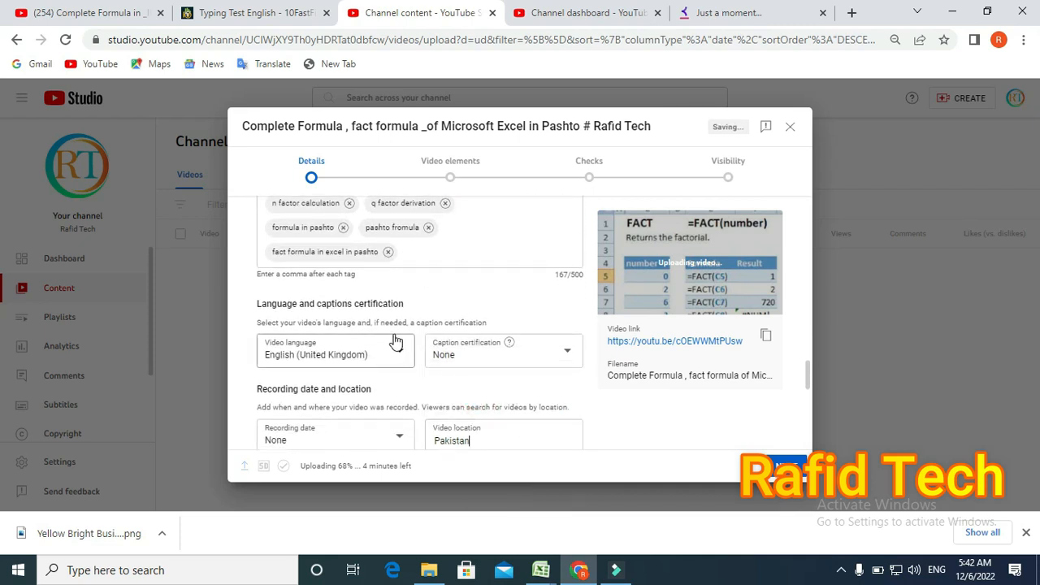
# Step: Check whether Keyword Tool has loaded, and return to YouTube Studio with the cursor placed after the existing video tags
pyautogui.scroll(2, 412, 331)
pyautogui.click(418, 400)
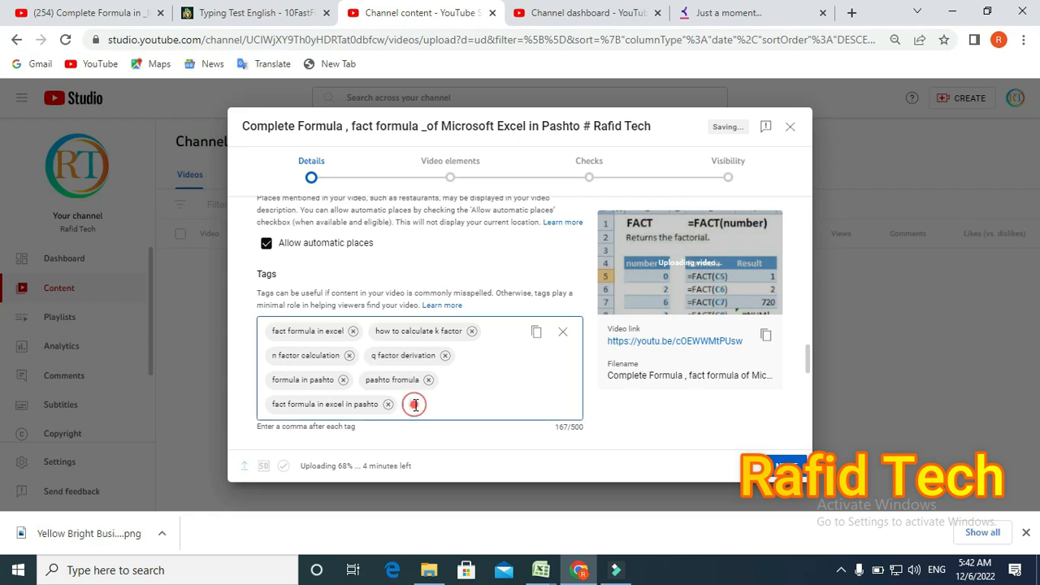
pyautogui.click(699, 14)
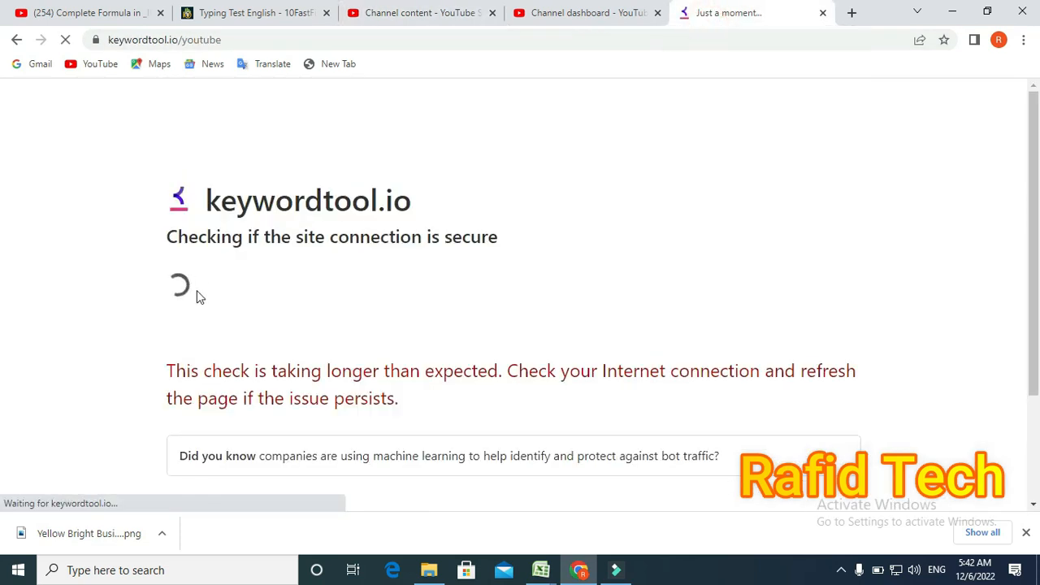
pyautogui.click(420, 18)
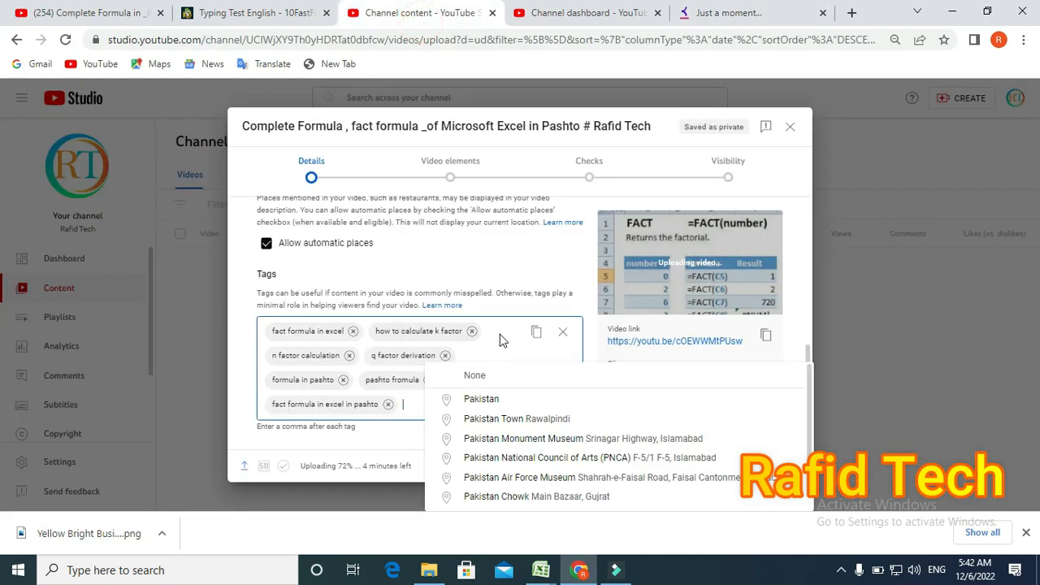
pyautogui.scroll(-3, 498, 342)
pyautogui.scroll(1, 500, 307)
pyautogui.scroll(1, 498, 304)
pyautogui.click(428, 276)
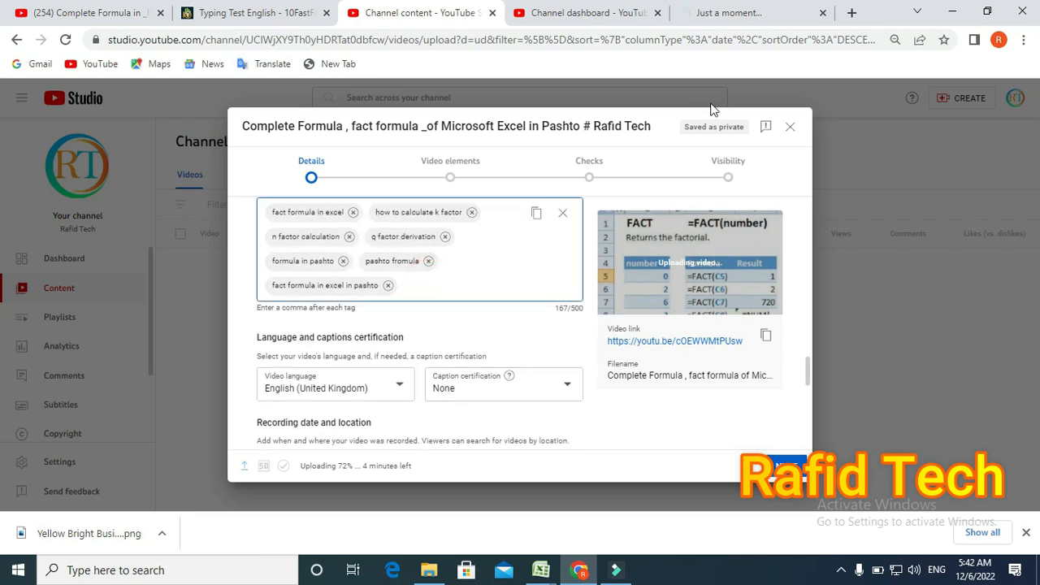
# Step: Switch to Keyword Tool and search its YouTube keywords for "excel formula"
pyautogui.click(713, 15)
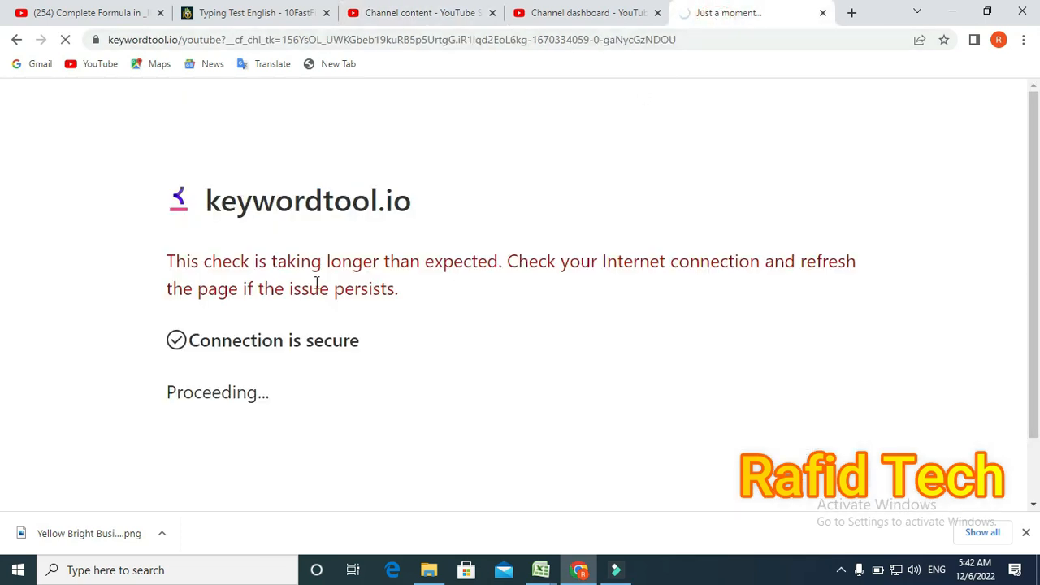
pyautogui.click(362, 391)
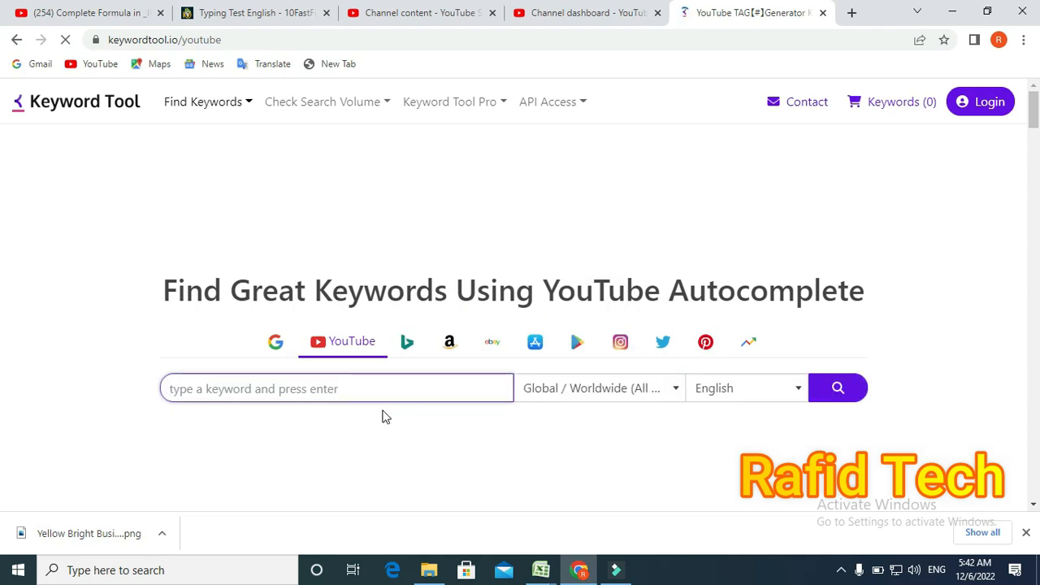
pyautogui.write('excel fo')
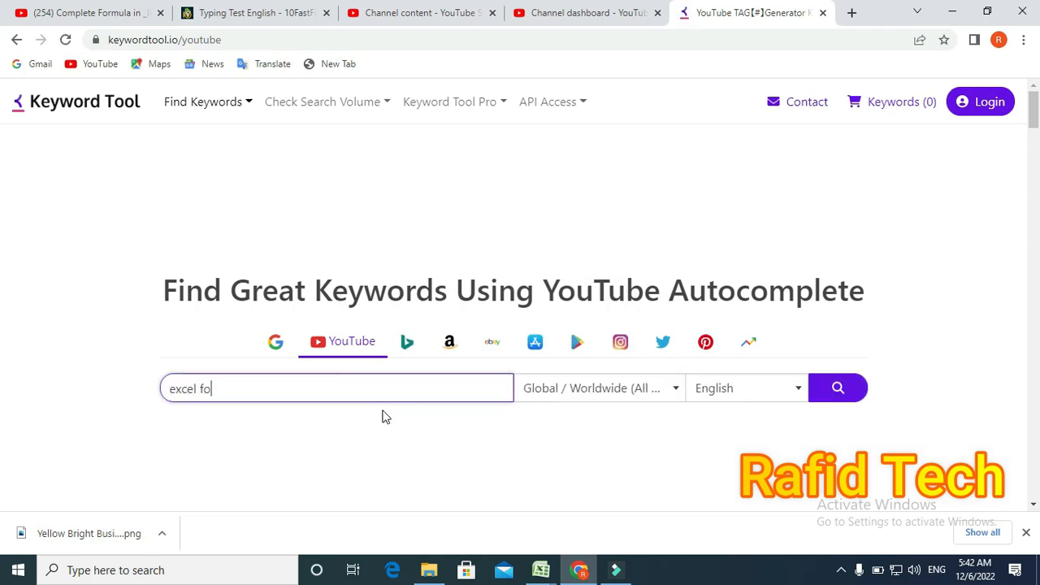
pyautogui.press('Return')
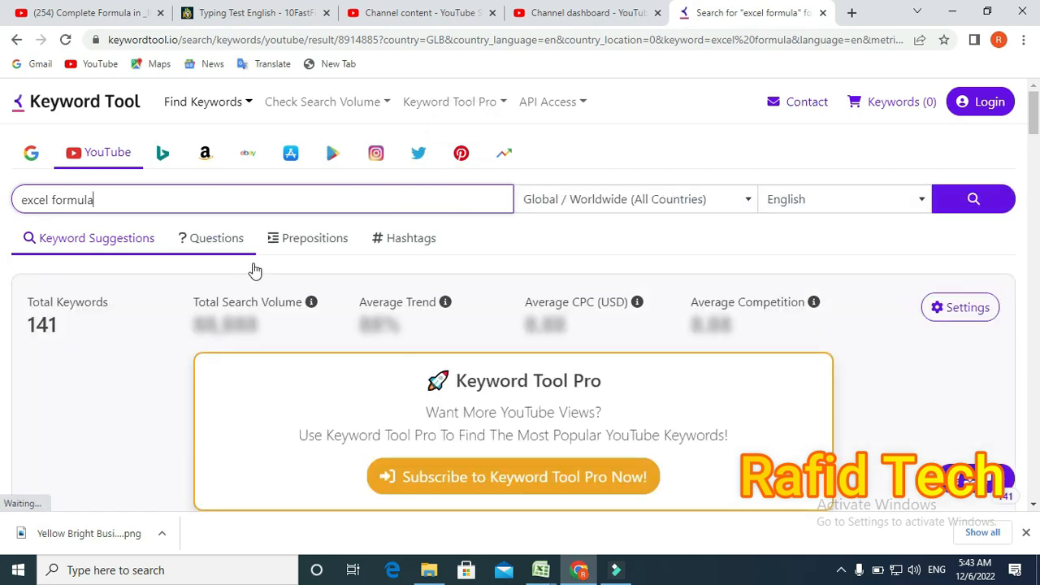
# Step: Select the first nine keyword suggestions, from "excel formula" through "excel formula for job interview in urdu"
pyautogui.scroll(-4, 167, 290)
pyautogui.scroll(4, 139, 271)
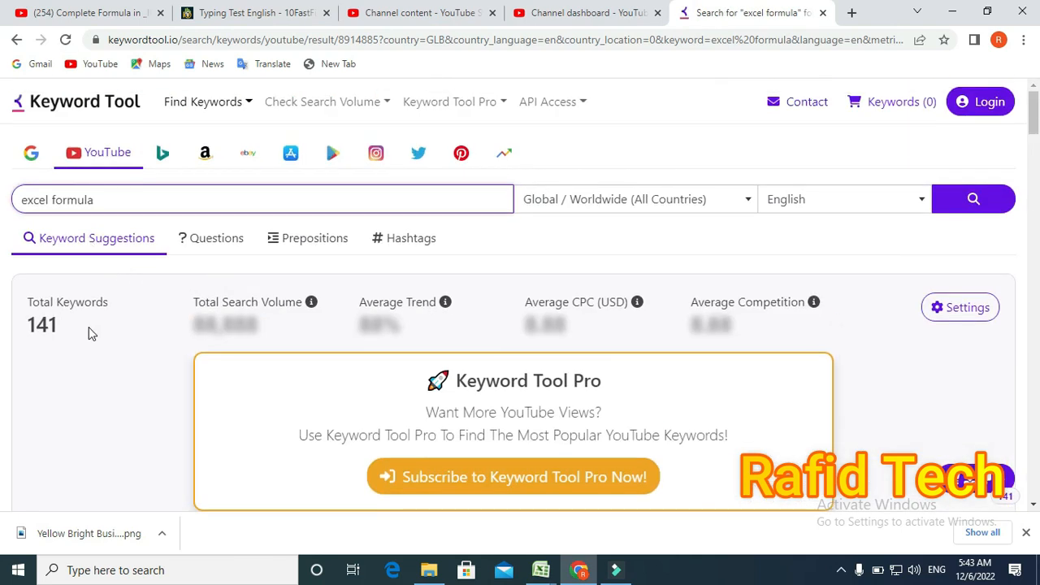
pyautogui.scroll(-5, 58, 321)
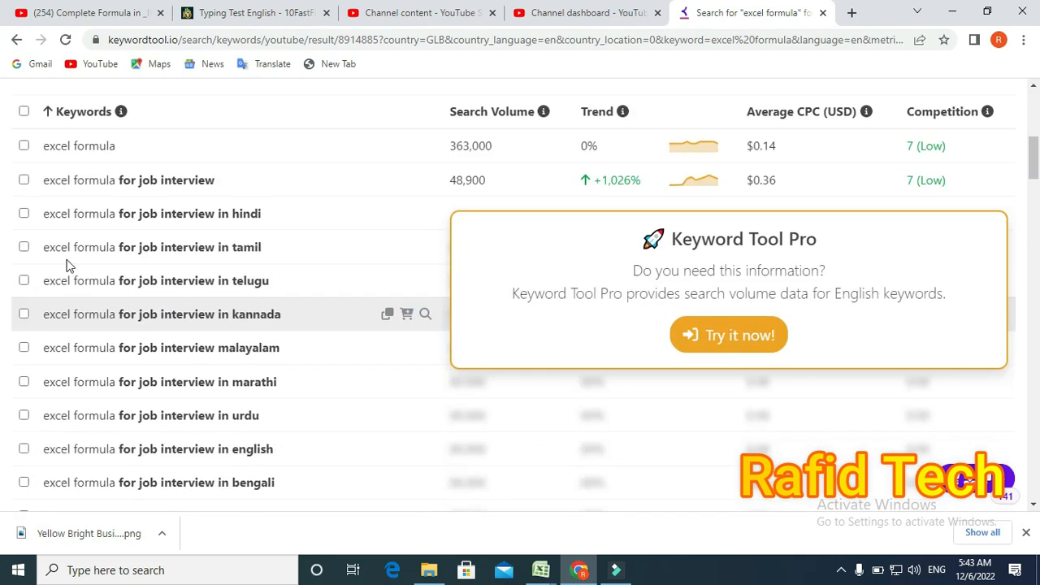
pyautogui.click(70, 151)
pyautogui.click(73, 180)
pyautogui.click(85, 214)
pyautogui.click(96, 252)
pyautogui.click(111, 285)
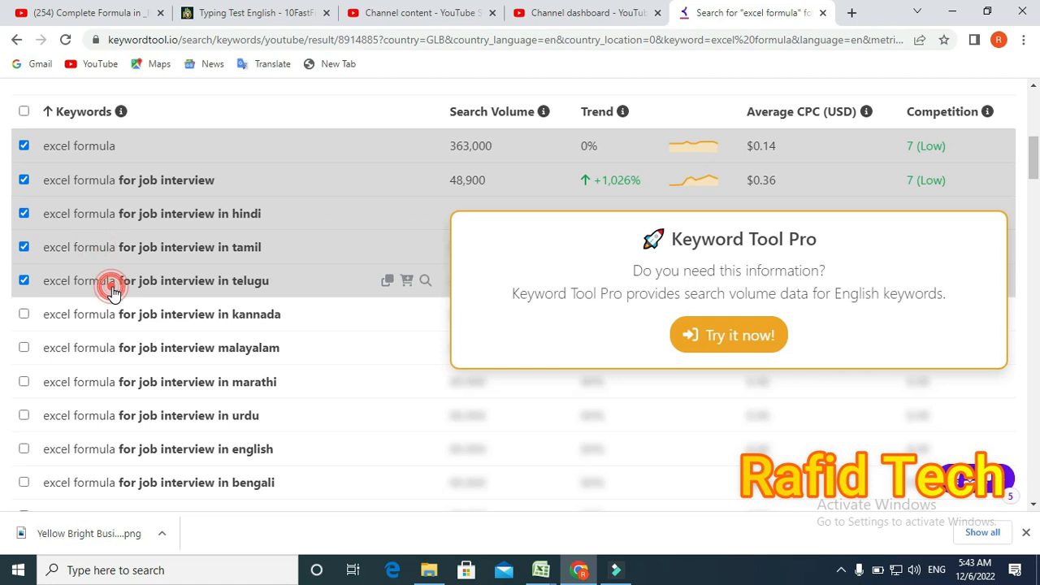
pyautogui.click(148, 317)
pyautogui.click(156, 386)
pyautogui.click(167, 410)
pyautogui.click(179, 351)
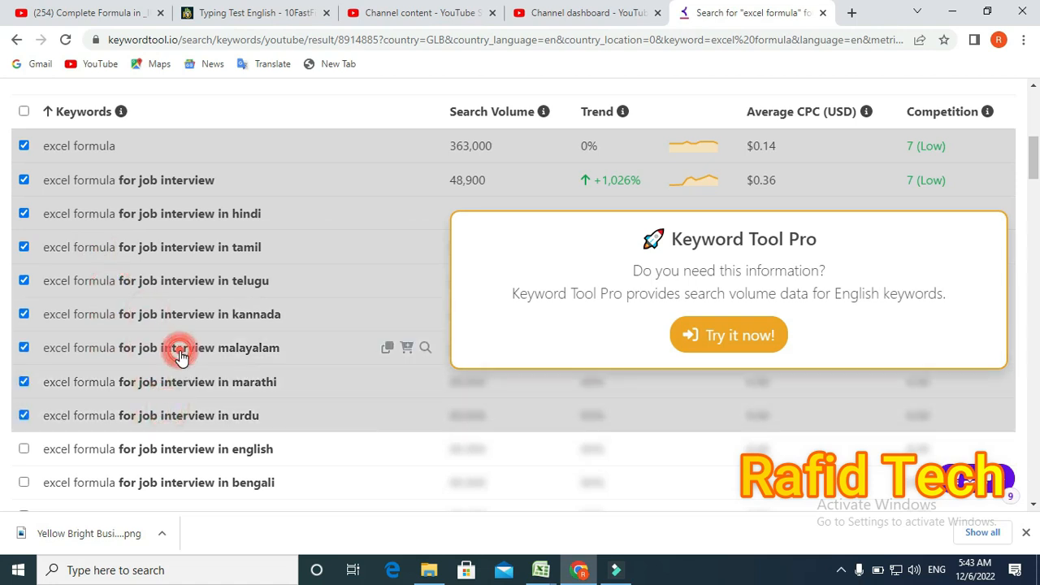
# Step: Copy the selected keywords and paste them after the existing video tags in YouTube Studio
pyautogui.click(1006, 479)
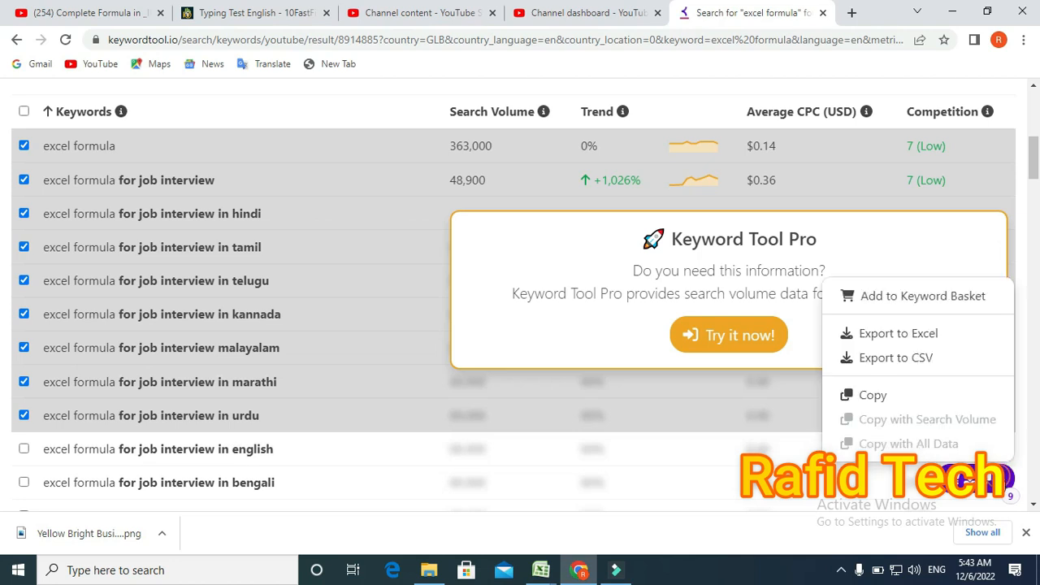
pyautogui.click(904, 396)
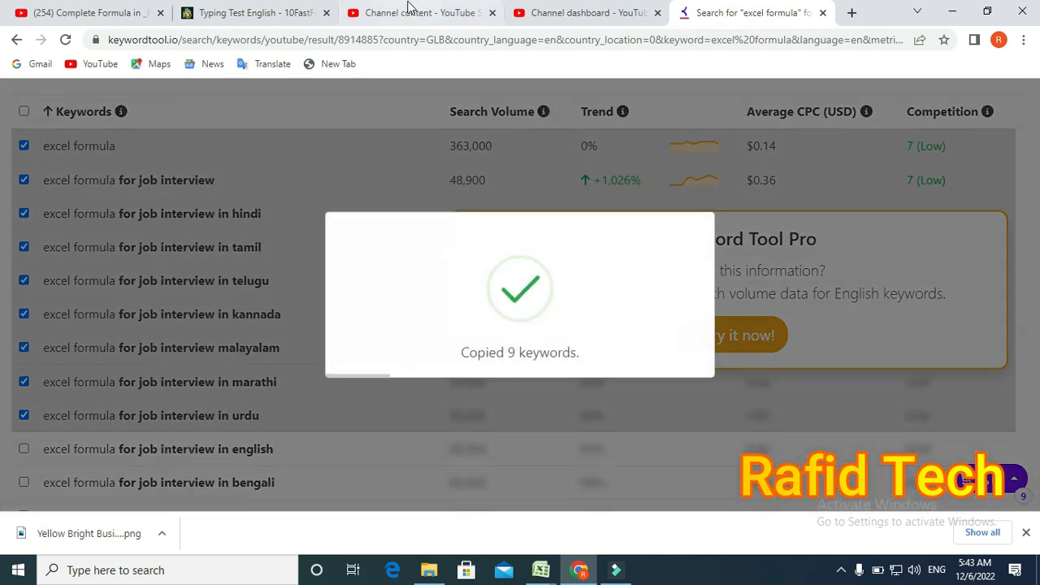
pyautogui.click(413, 12)
pyautogui.rightClick(425, 278)
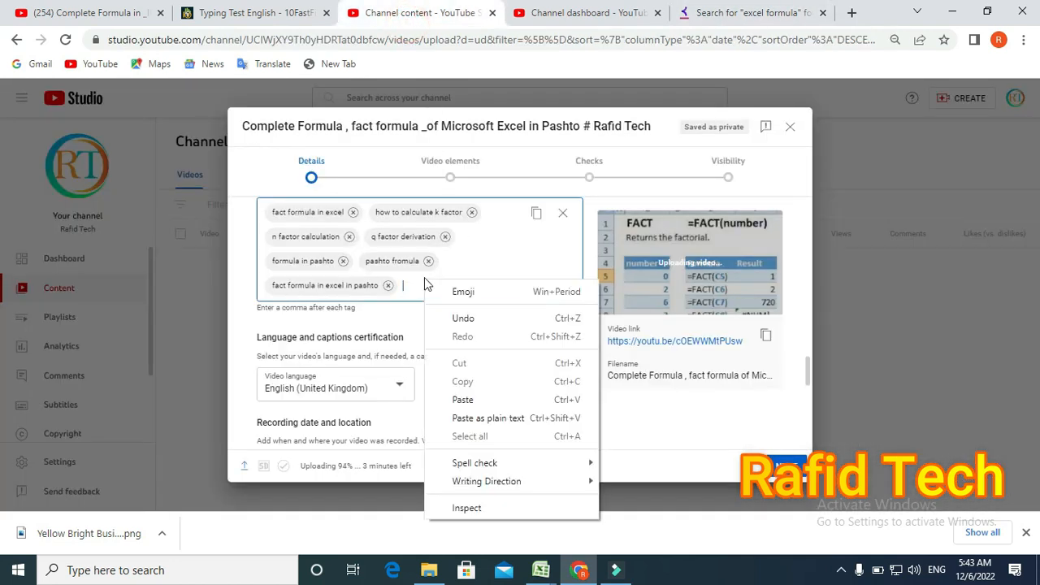
pyautogui.click(495, 400)
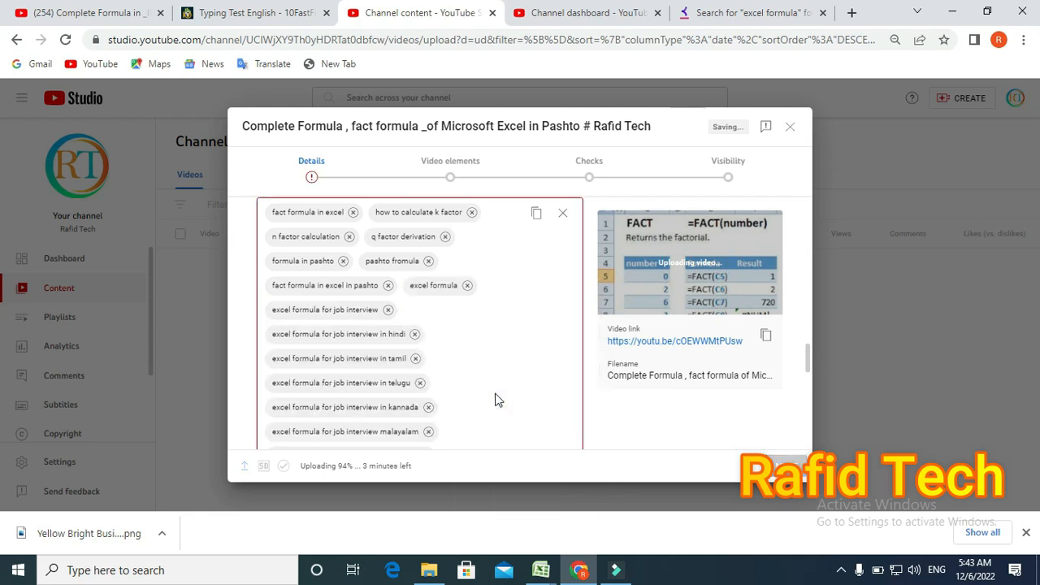
# Step: Remove the tag "excel formula for job interview in urdu" from the video tags
pyautogui.scroll(-5, 475, 307)
pyautogui.scroll(2, 476, 296)
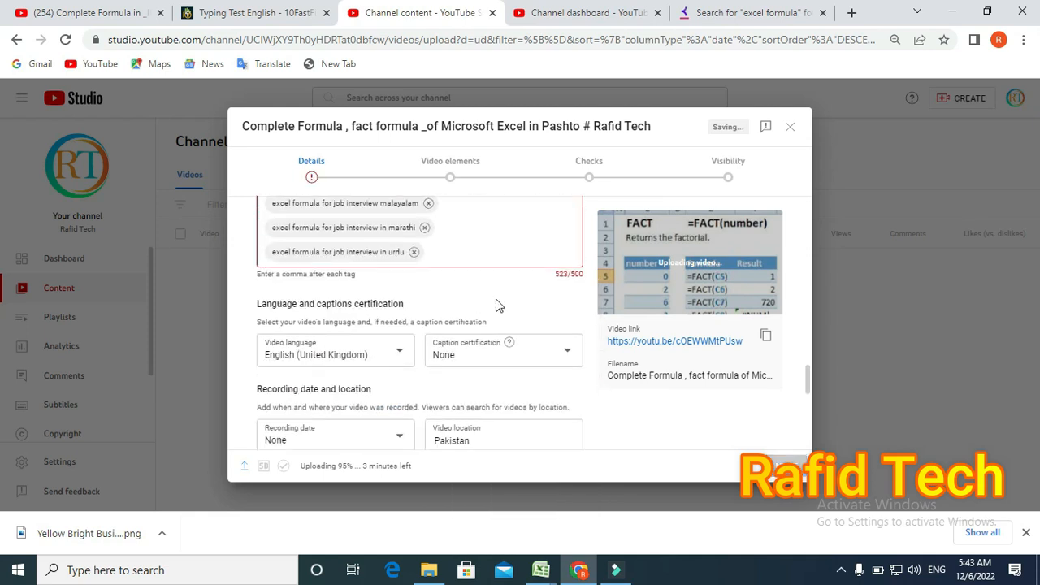
pyautogui.click(414, 252)
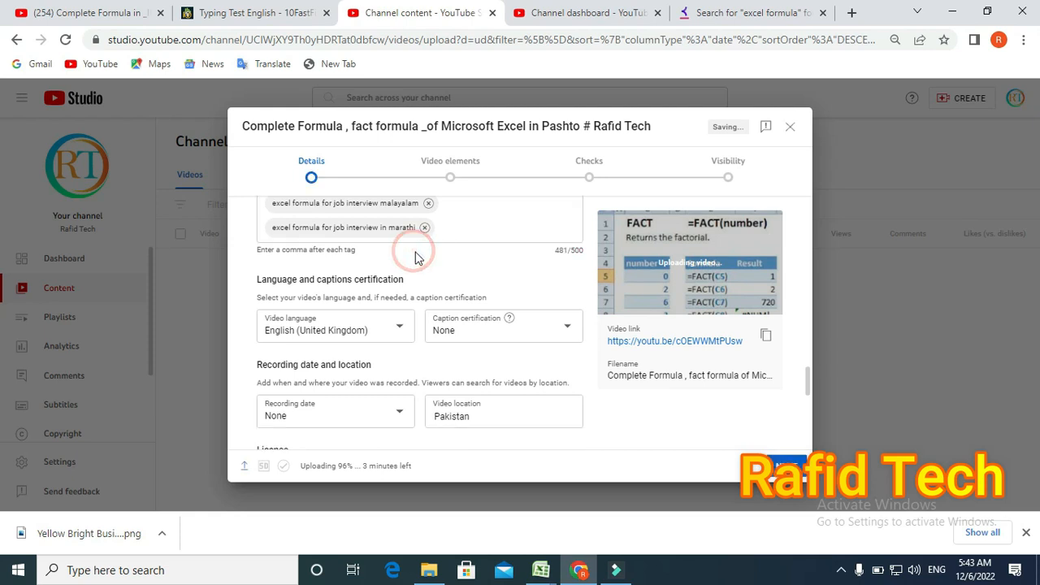
# Step: Advance the upload through Video elements and Checks to the Visibility stage without adding any elements
pyautogui.click(437, 173)
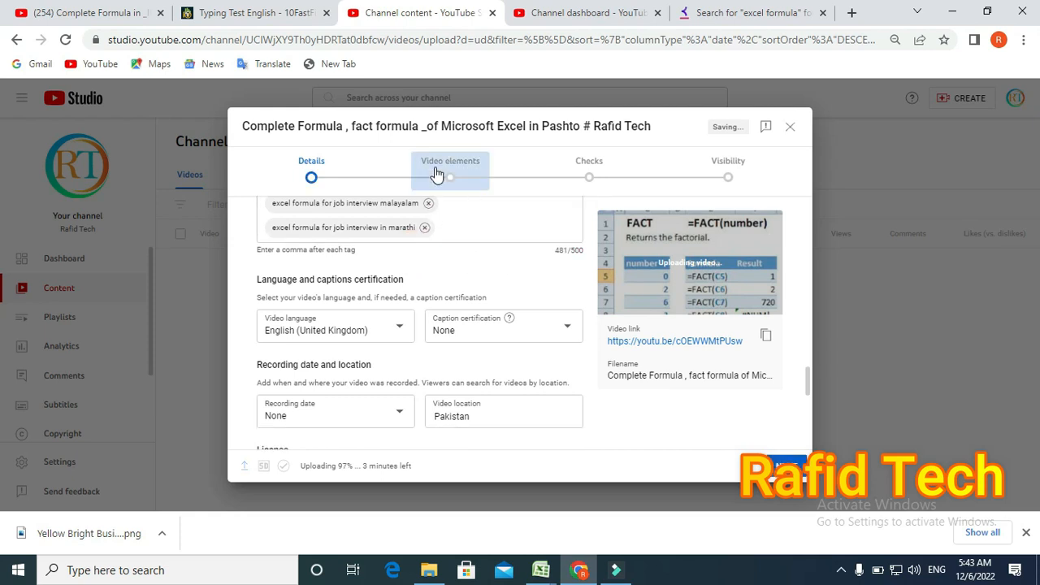
pyautogui.click(450, 180)
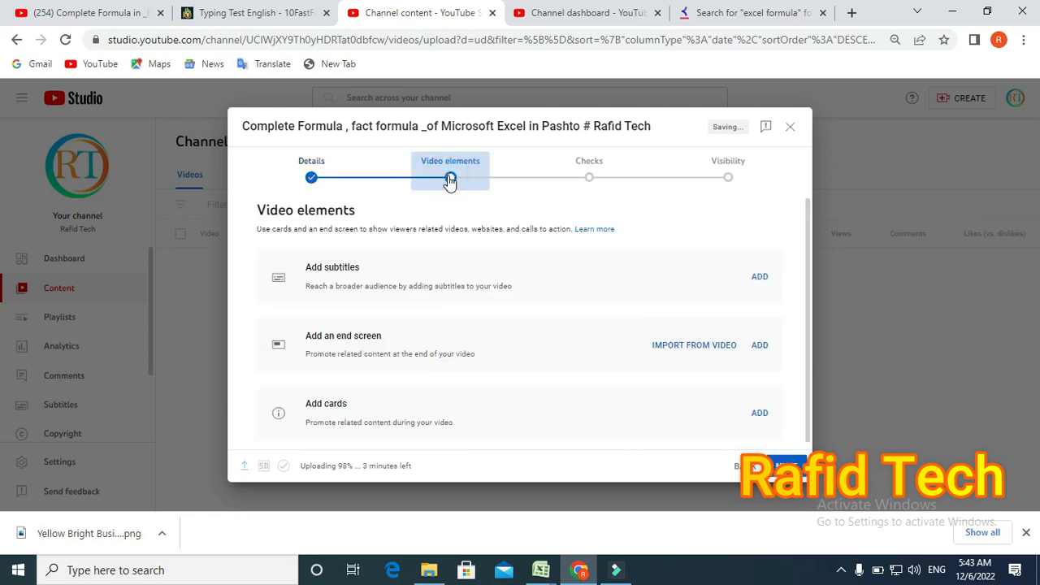
pyautogui.click(581, 183)
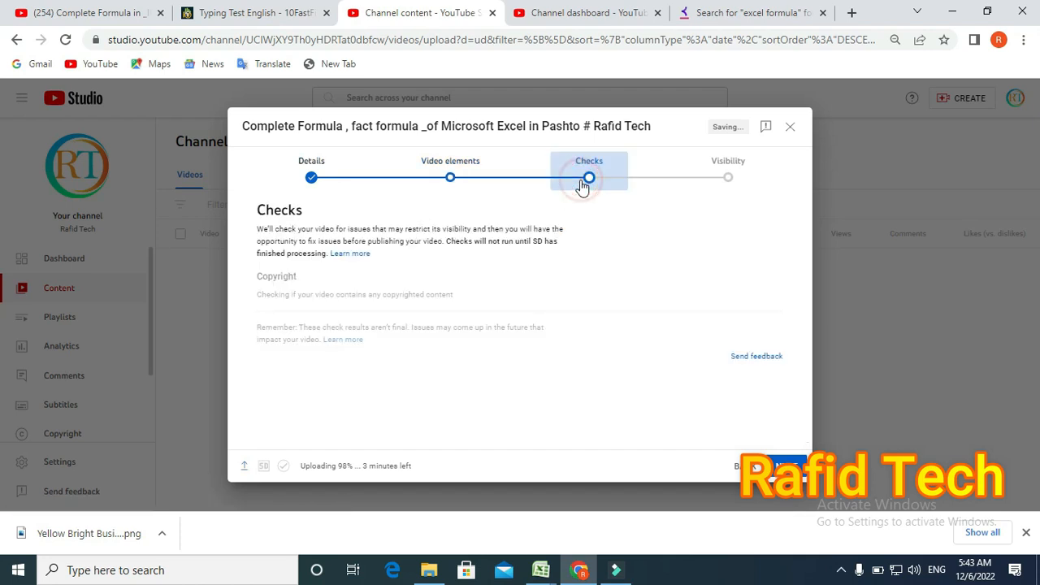
pyautogui.click(711, 188)
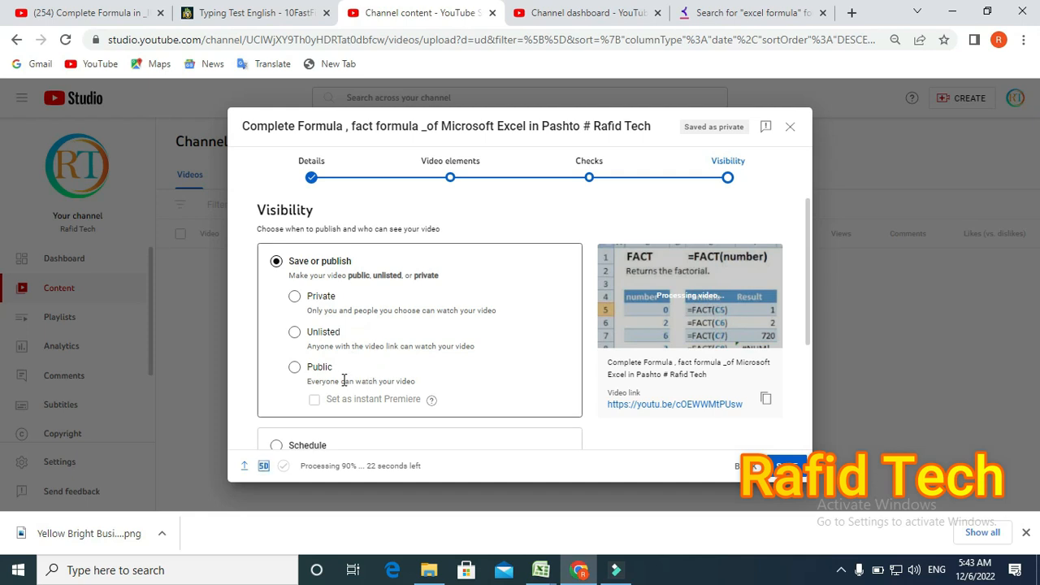
# Step: Set the video's visibility to Public, publish it and close the sharing dialog
pyautogui.scroll(-1, 333, 374)
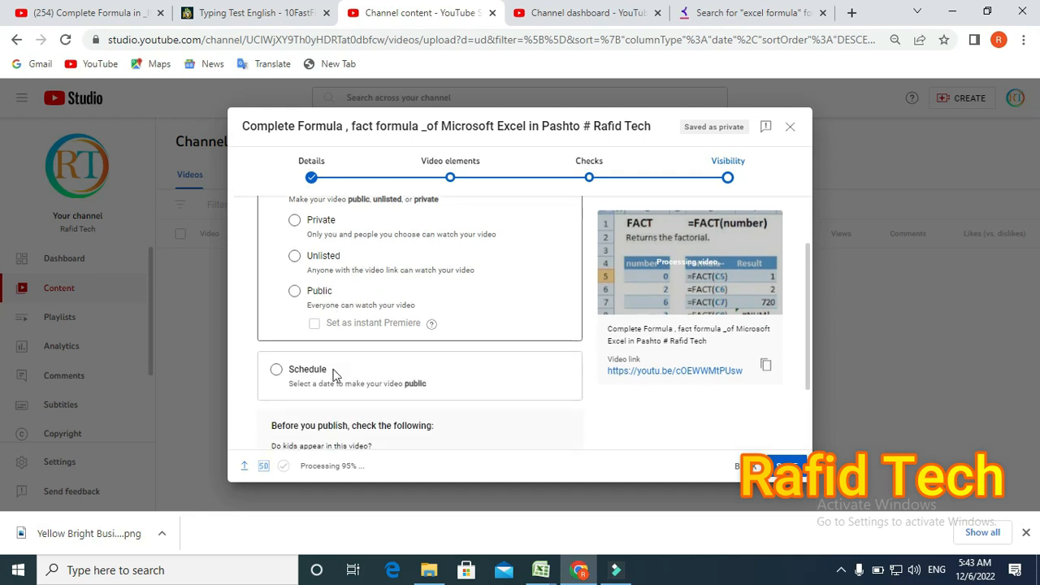
pyautogui.click(294, 291)
pyautogui.scroll(-1, 342, 309)
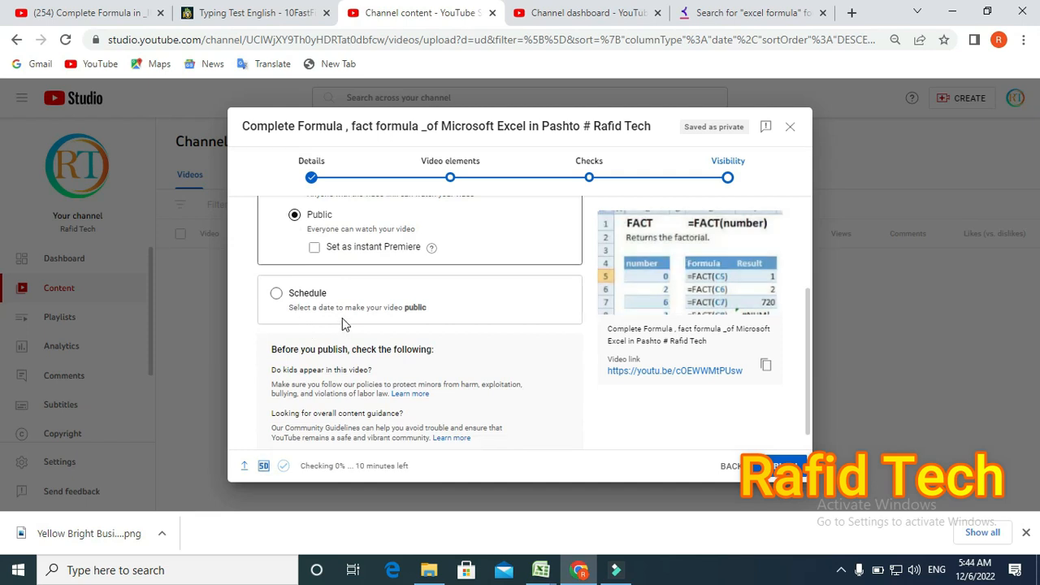
pyautogui.scroll(2, 342, 324)
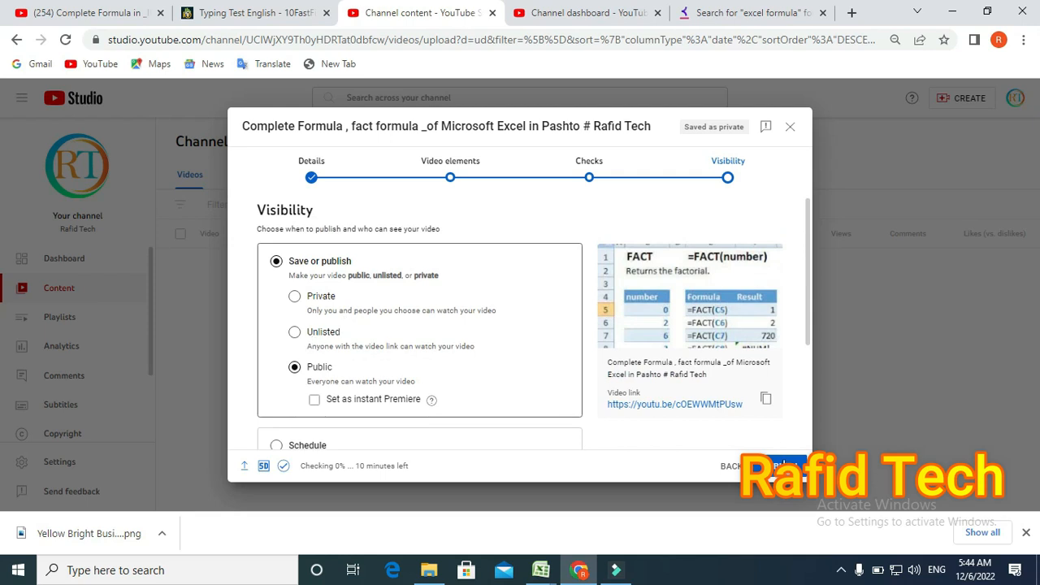
pyautogui.click(780, 463)
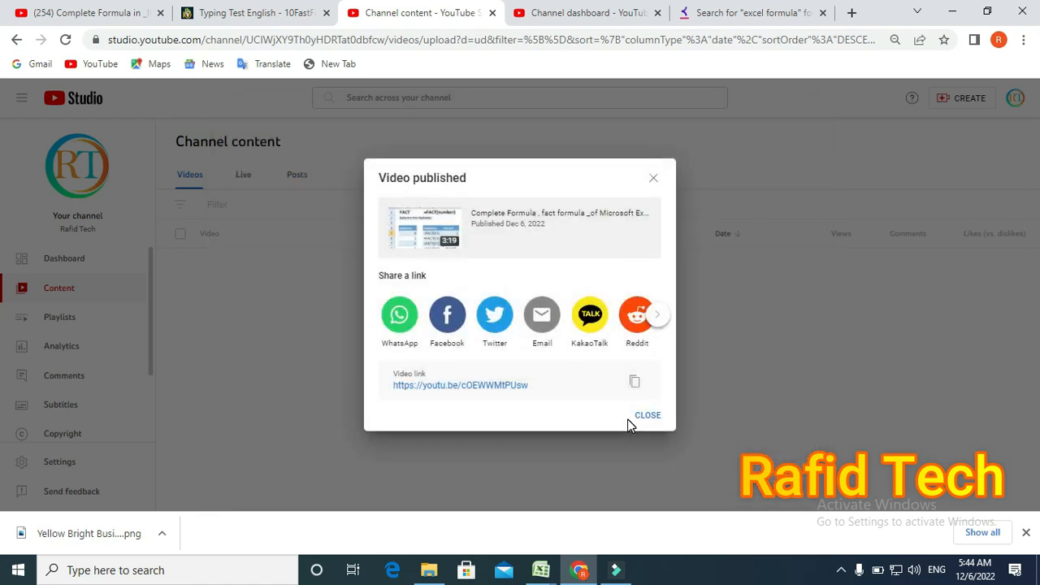
pyautogui.click(650, 415)
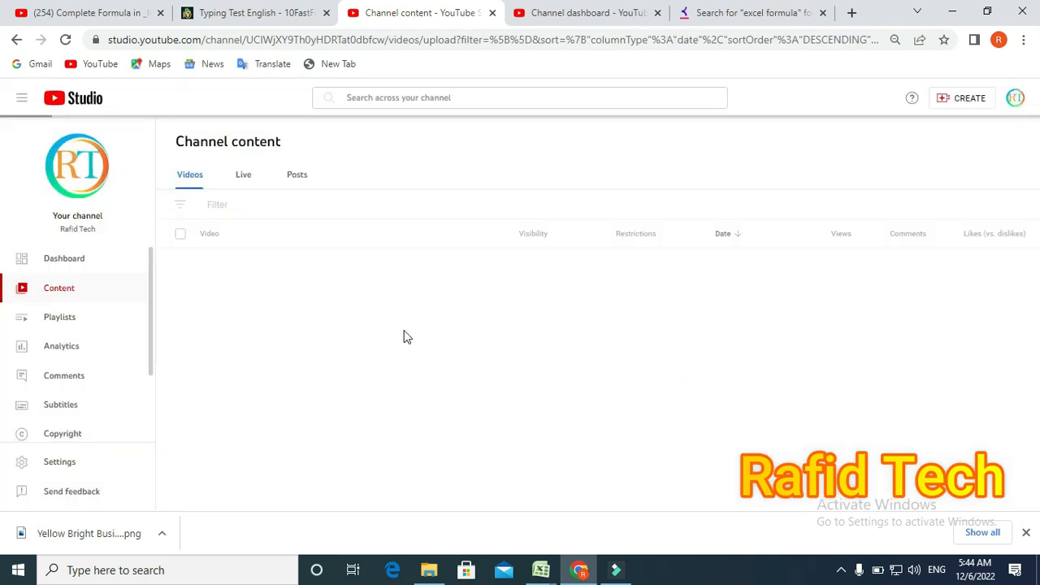